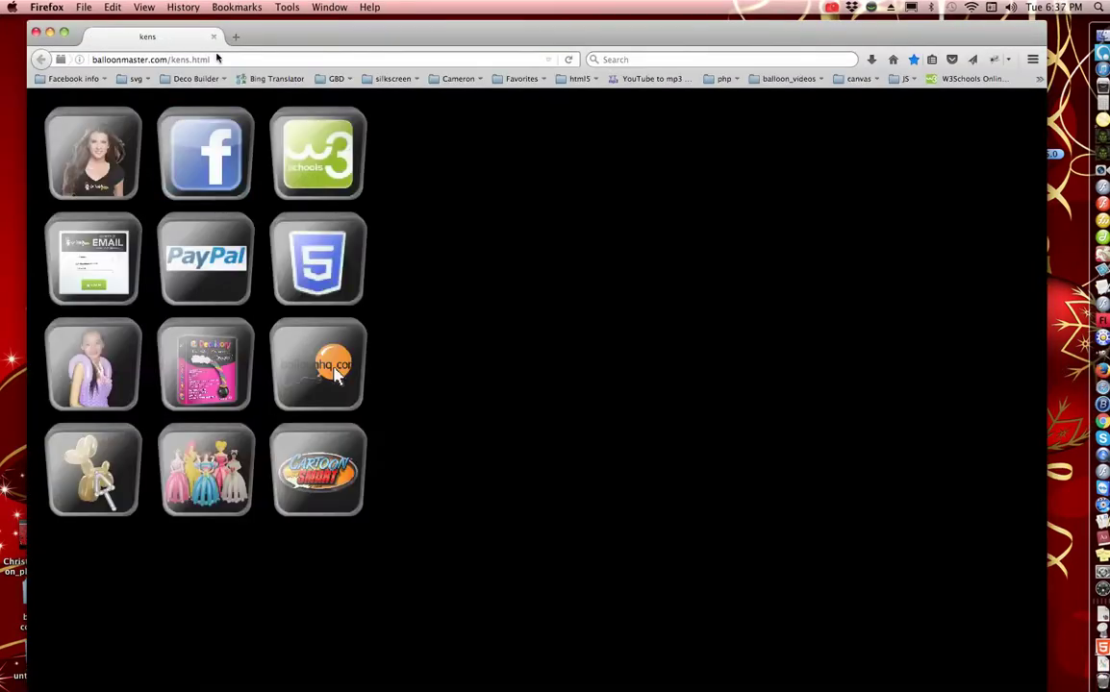
# - Go to balloonmaster.com's decoBuilder_home page by typing deco in Firefox's address bar
pyautogui.click(216, 59)
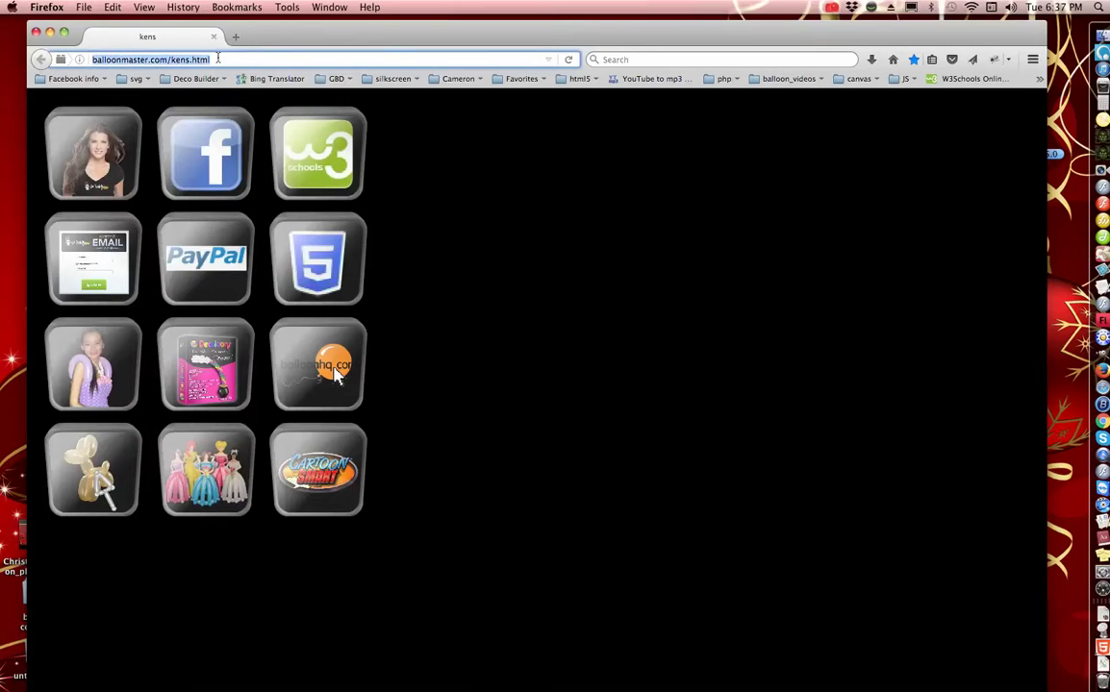
pyautogui.write('decoBuilder_home')
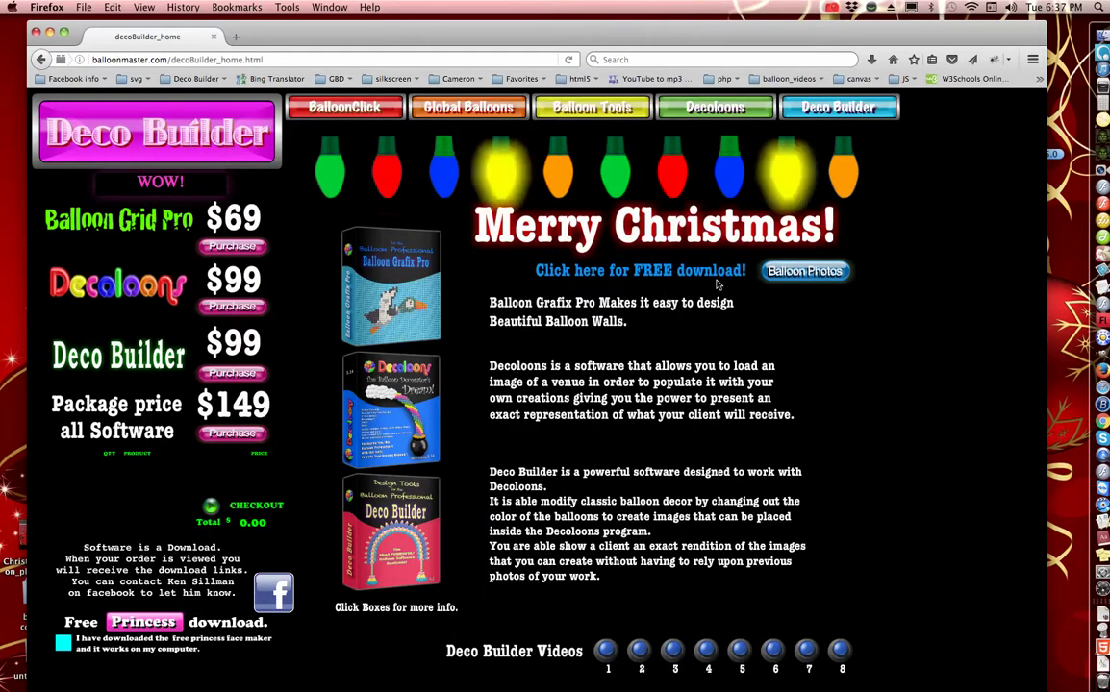
# - Download the Balloon Photos archive rounds.zip and save it to the Desktop
pyautogui.click(793, 273)
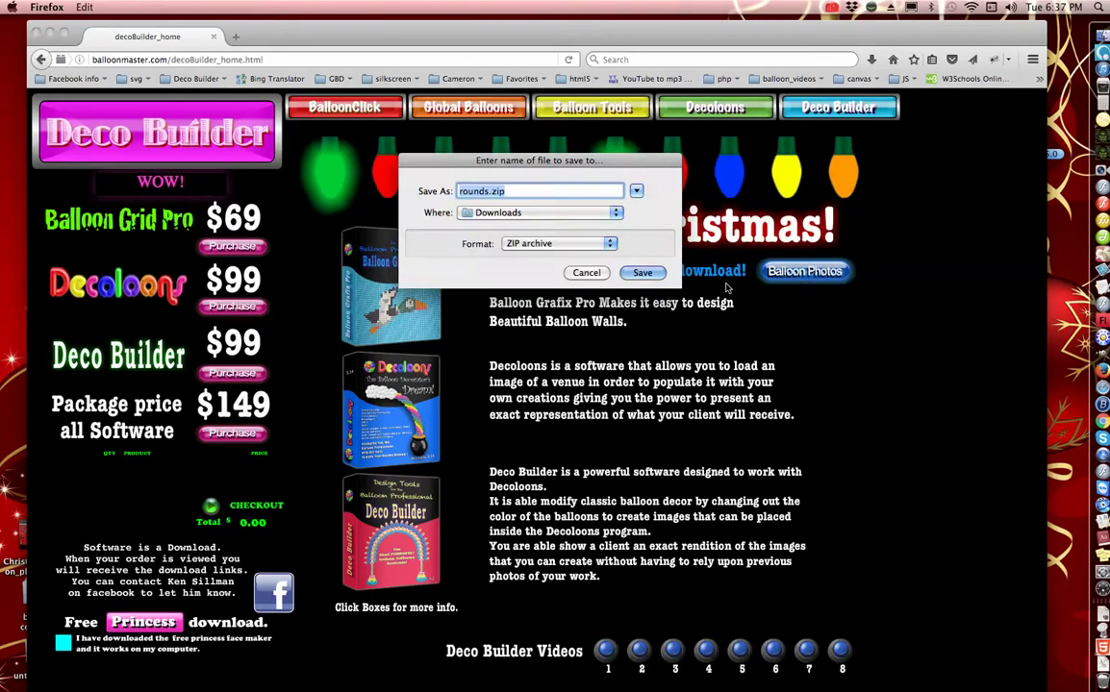
pyautogui.click(616, 214)
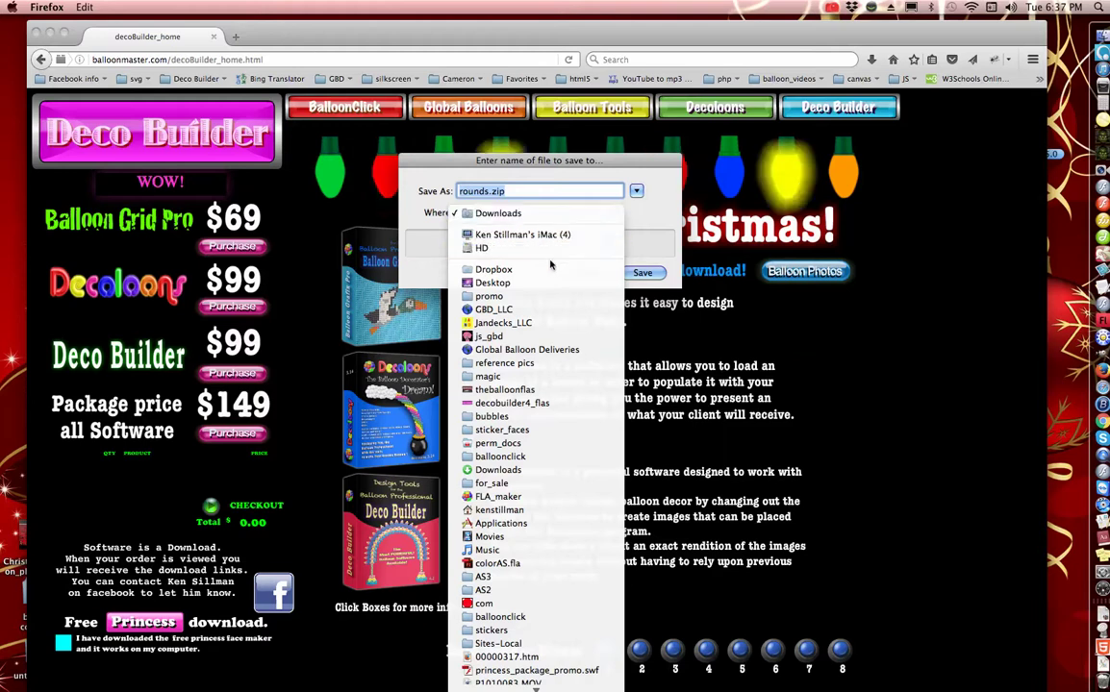
pyautogui.click(516, 282)
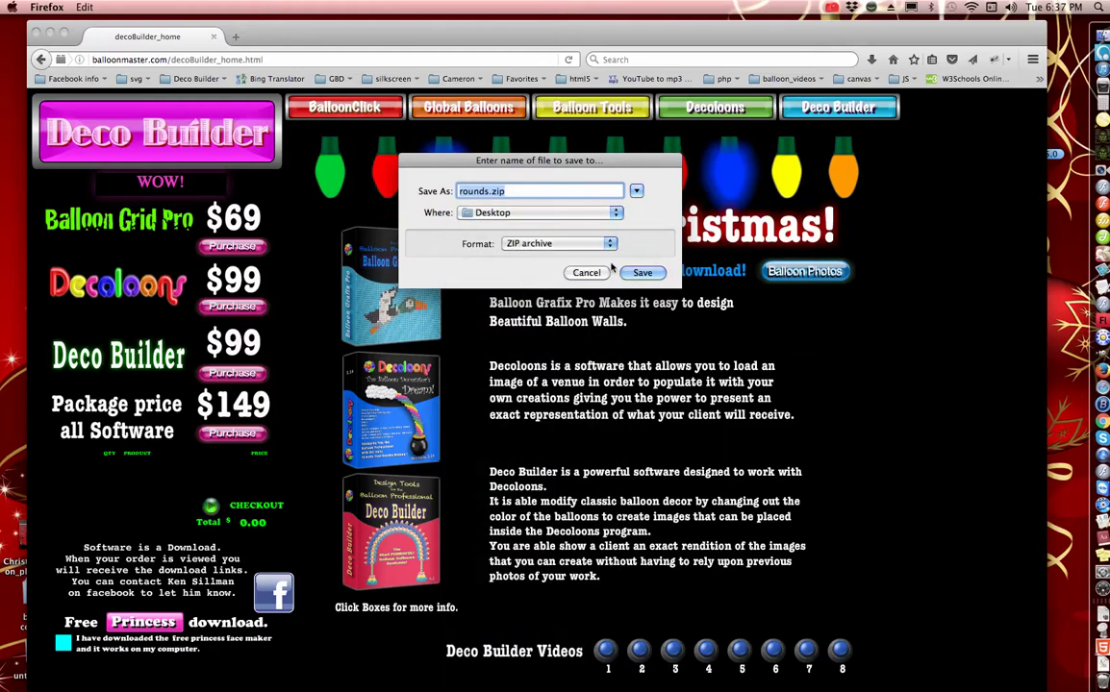
pyautogui.click(643, 273)
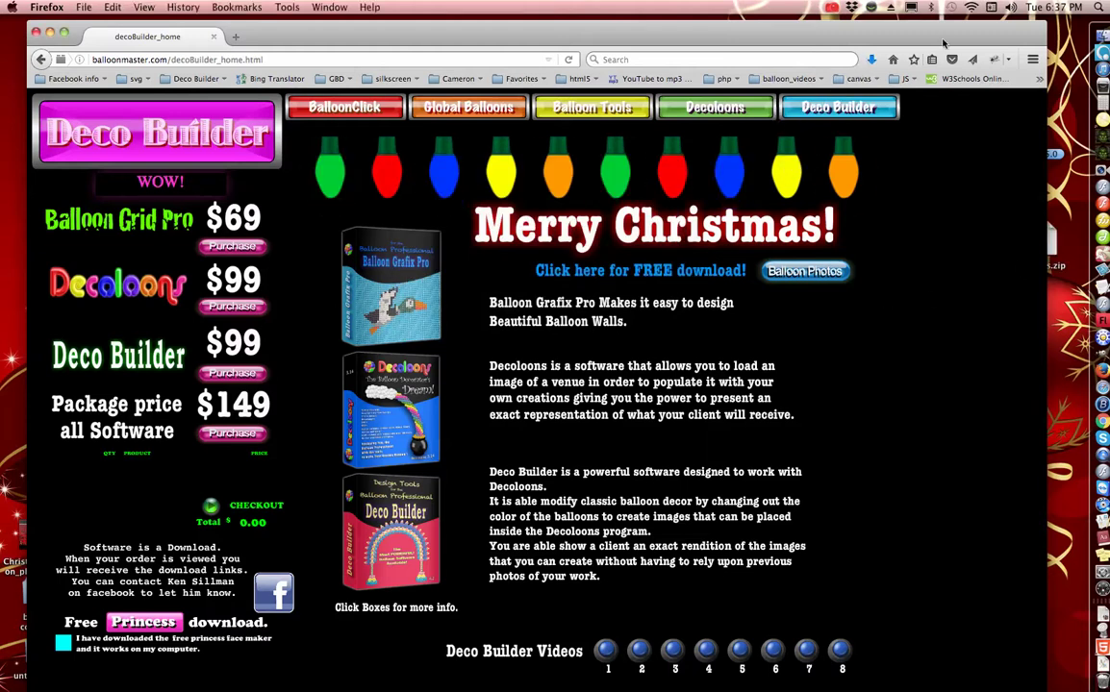
# - Move Firefox aside, unzip rounds.zip on the Desktop, and open the deco_builder5.0 folder
pyautogui.moveTo(1050, 252); pyautogui.dragTo(986, 249)
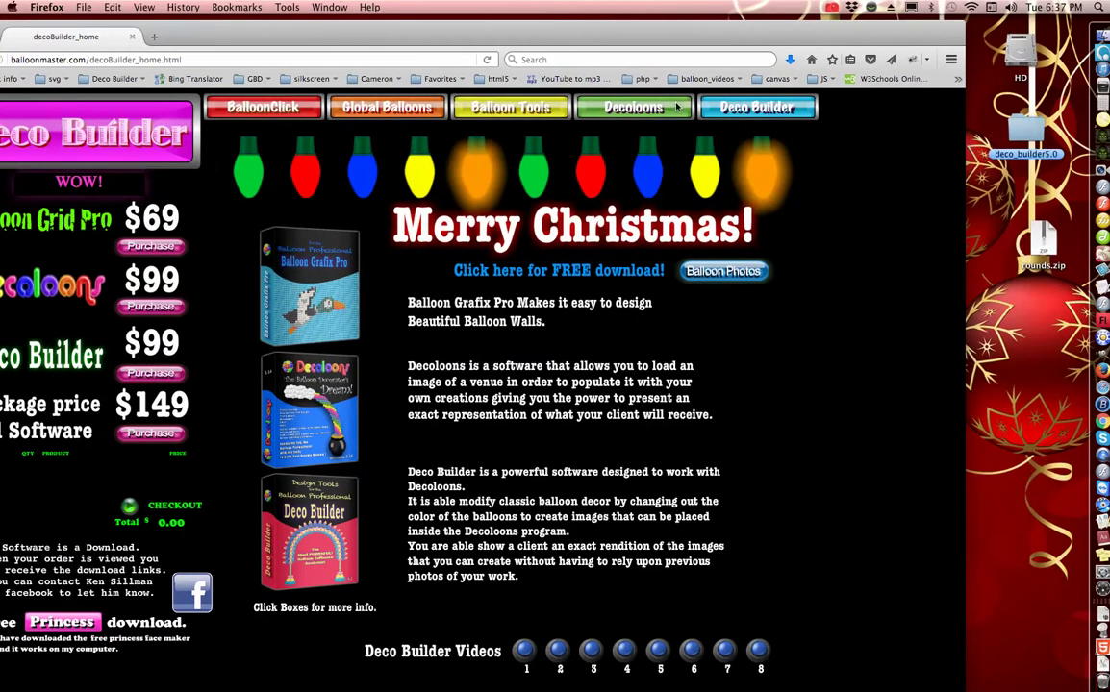
pyautogui.moveTo(594, 39); pyautogui.dragTo(710, 665)
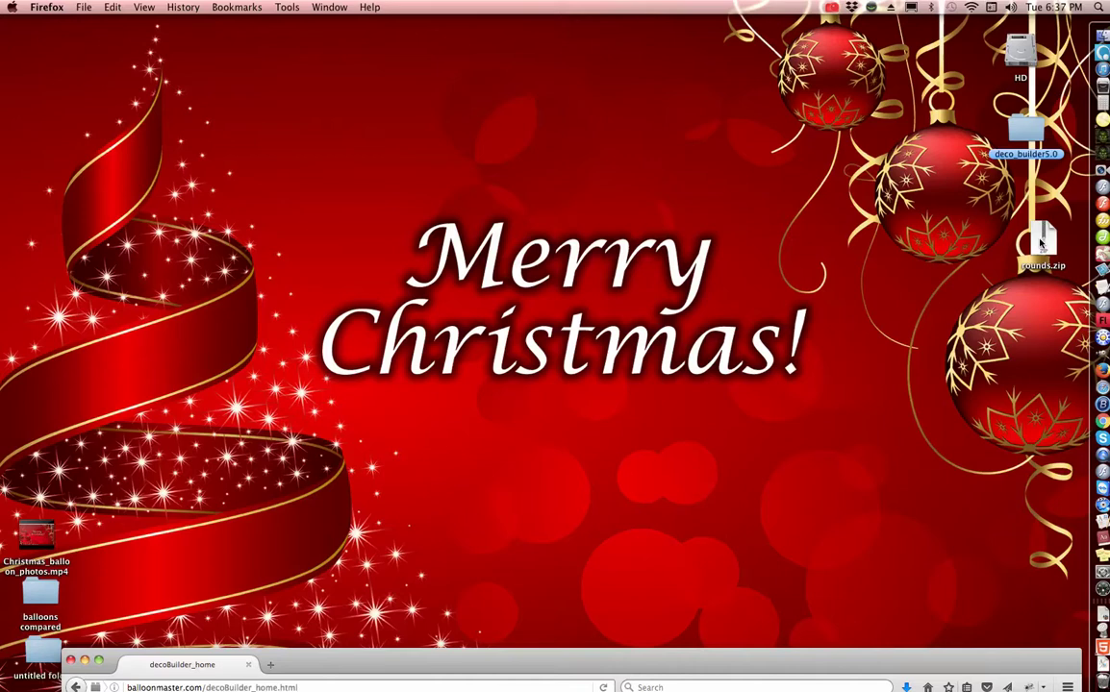
pyautogui.doubleClick(1040, 244)
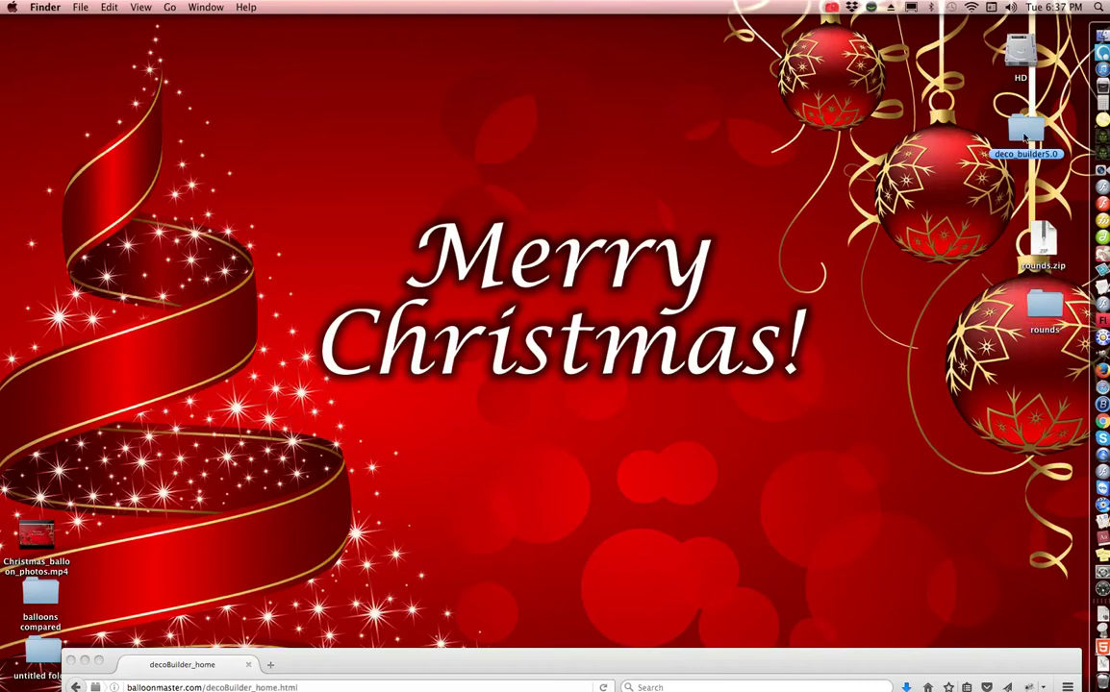
pyautogui.doubleClick(1025, 135)
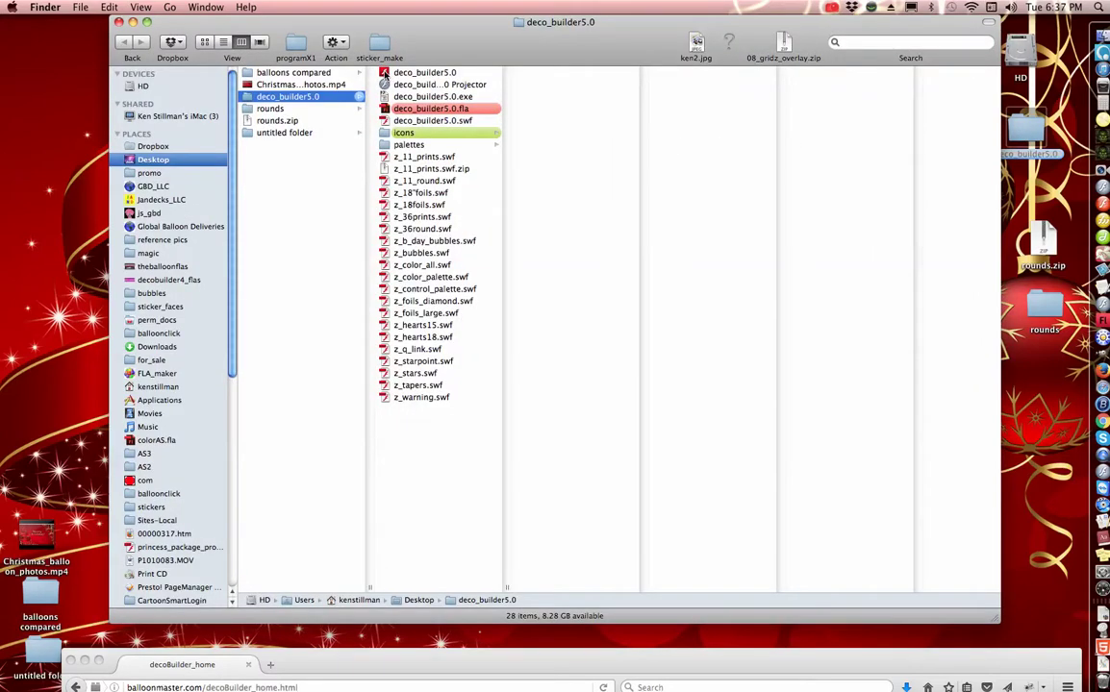
# - Launch Deco Builder and load the tall balloon column design from the Design Library
pyautogui.doubleClick(403, 72)
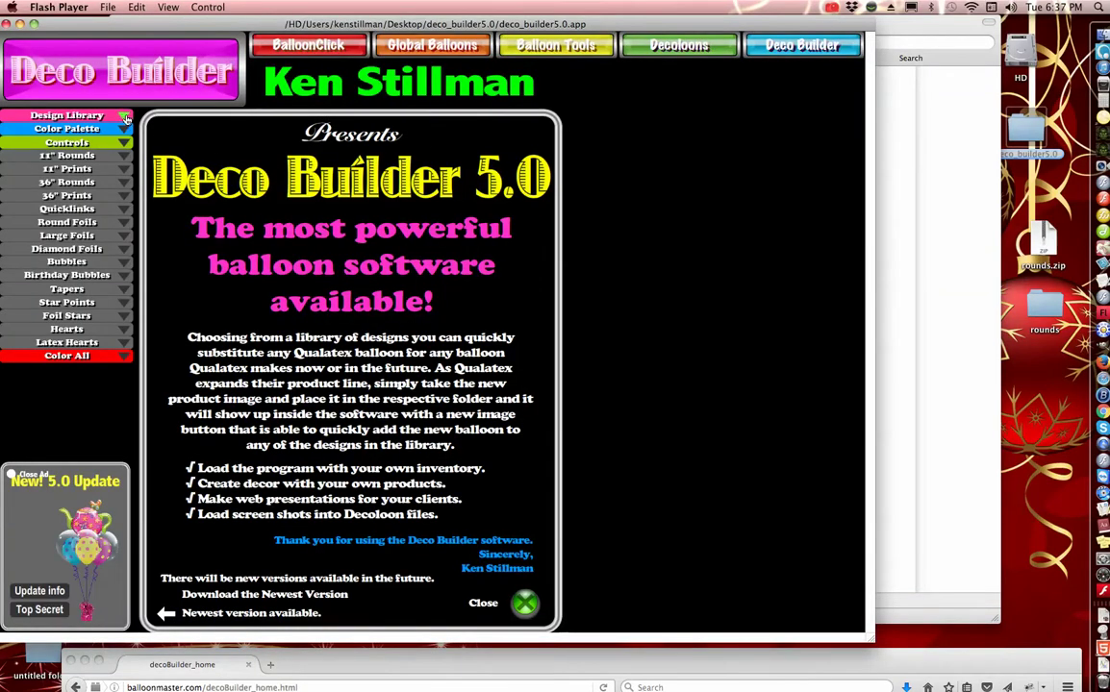
pyautogui.click(124, 118)
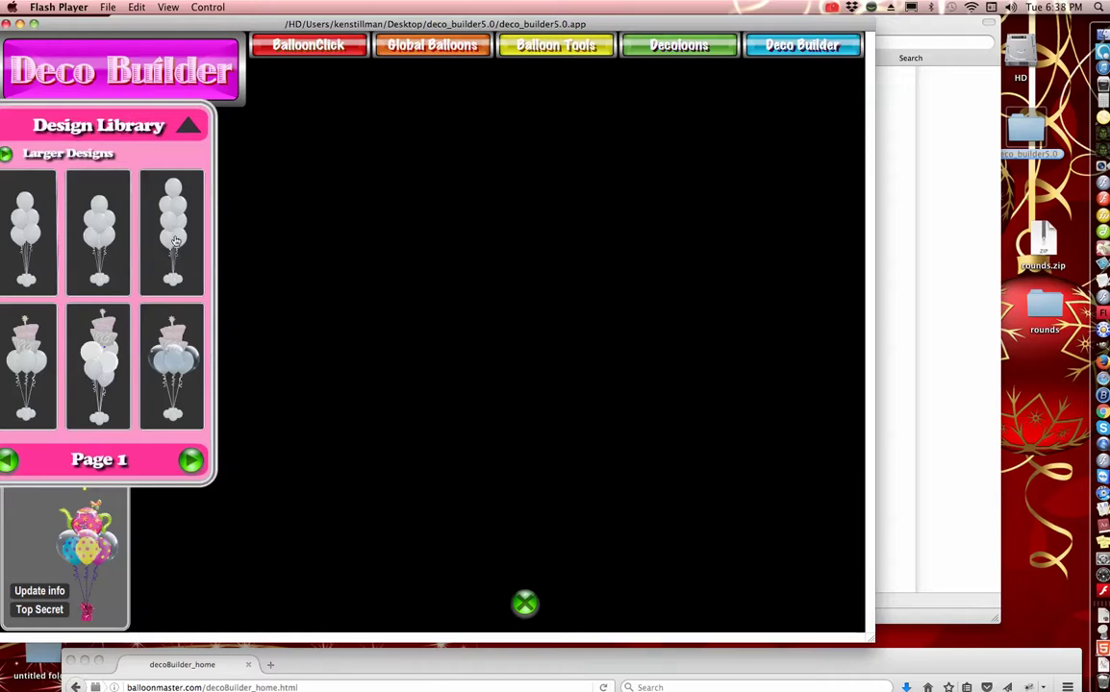
pyautogui.click(174, 241)
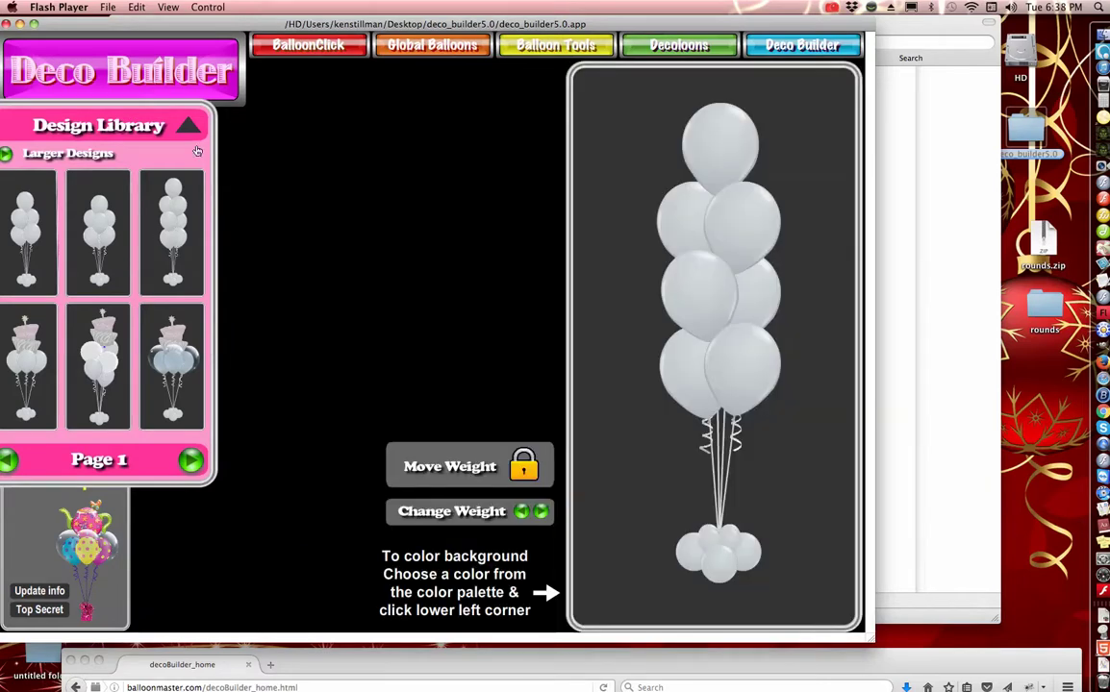
pyautogui.click(187, 126)
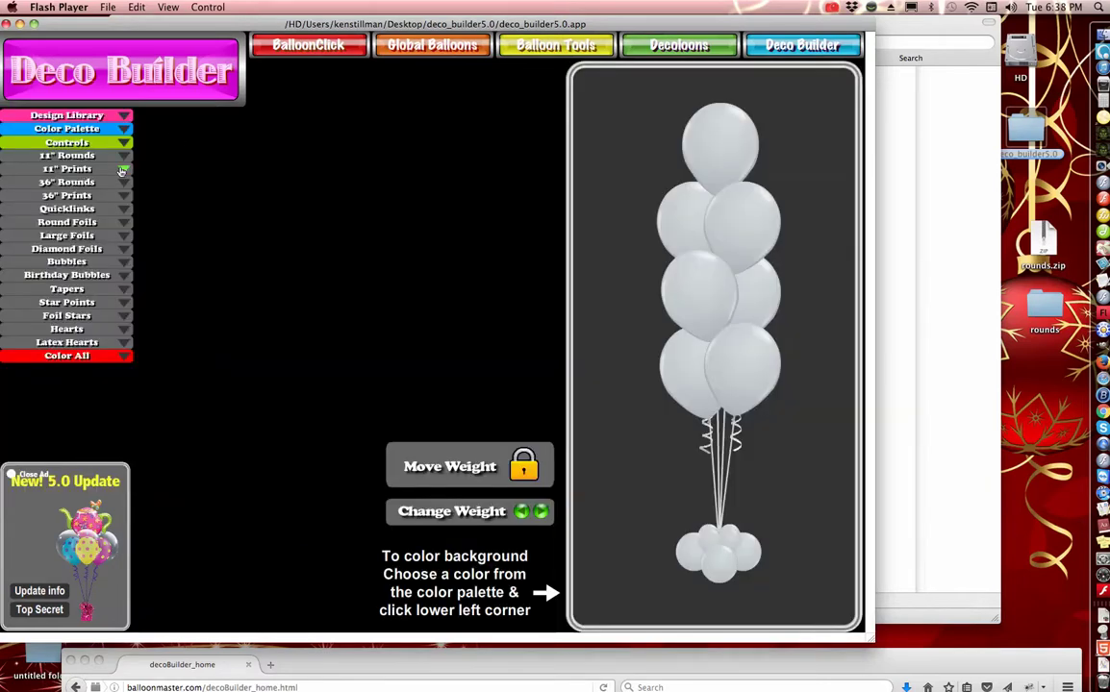
# - Colour the top, alternating tier balloons and two upper weight balloons red from 11" Rounds
pyautogui.click(125, 157)
pyautogui.moveTo(125, 161); pyautogui.dragTo(355, 173)
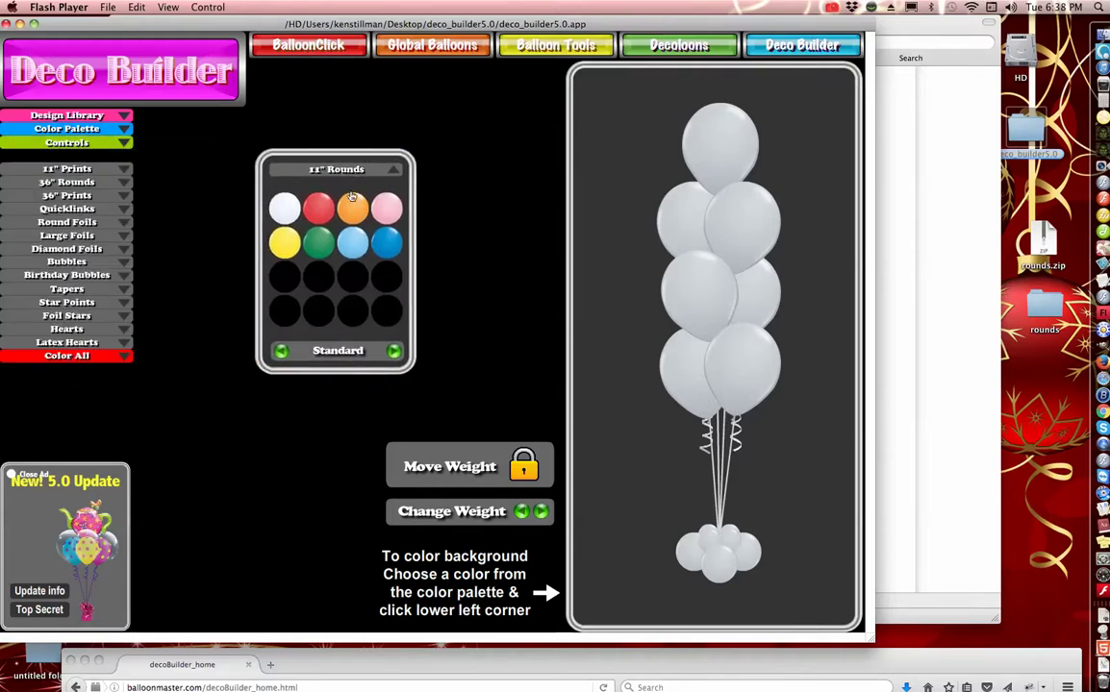
pyautogui.click(323, 212)
pyautogui.click(719, 146)
pyautogui.click(740, 223)
pyautogui.click(681, 304)
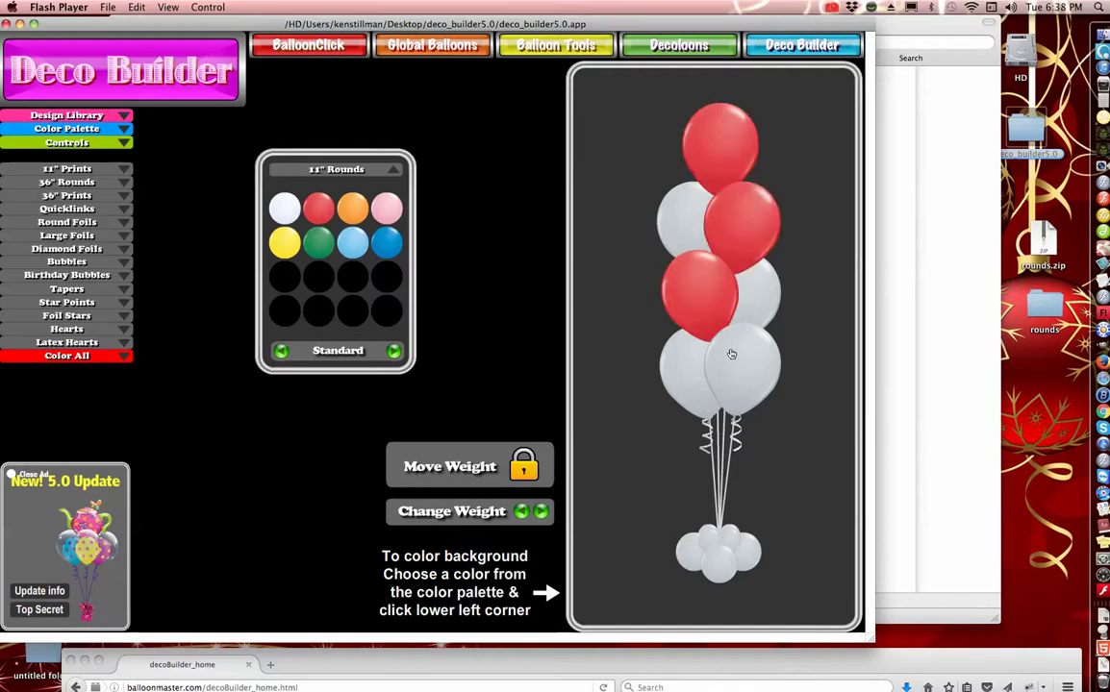
pyautogui.click(740, 369)
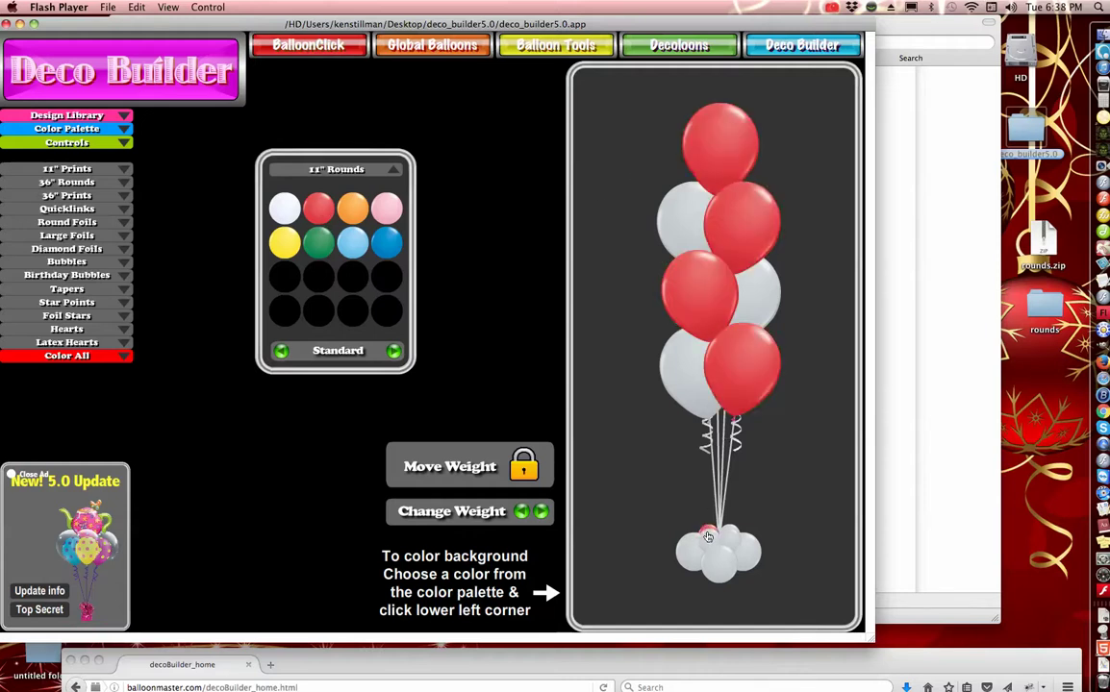
pyautogui.click(708, 534)
pyautogui.click(731, 536)
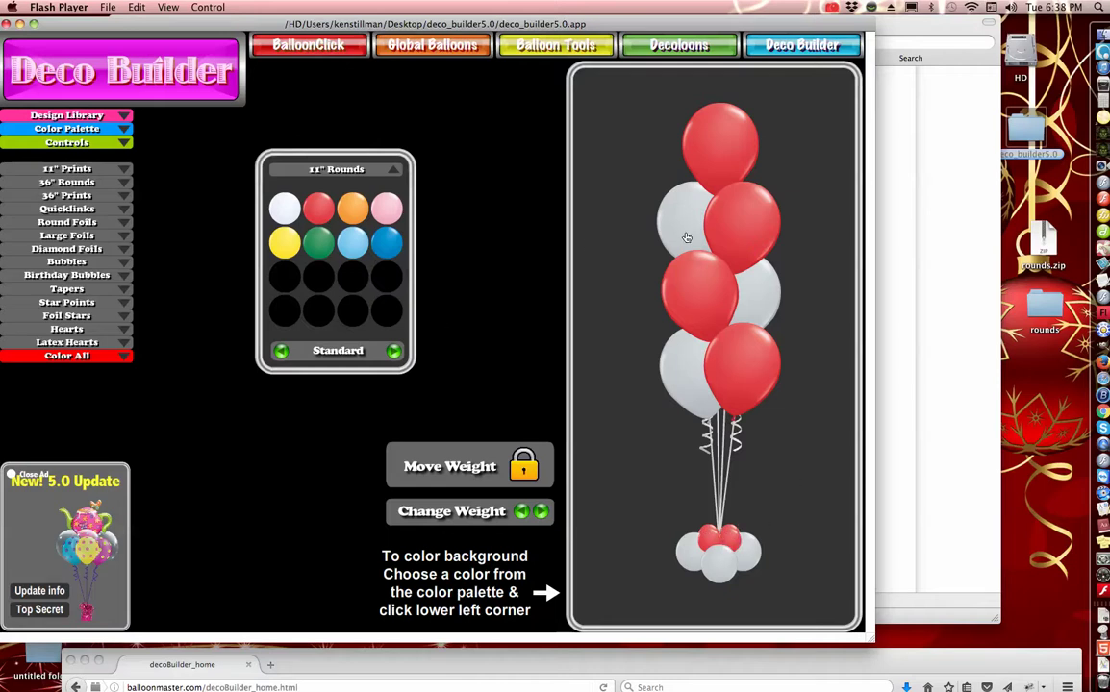
# - Turn the remaining tier balloons and the three lower weight balloons green
pyautogui.click(673, 223)
pyautogui.click(764, 289)
pyautogui.click(676, 364)
pyautogui.click(692, 556)
pyautogui.click(719, 565)
pyautogui.click(745, 552)
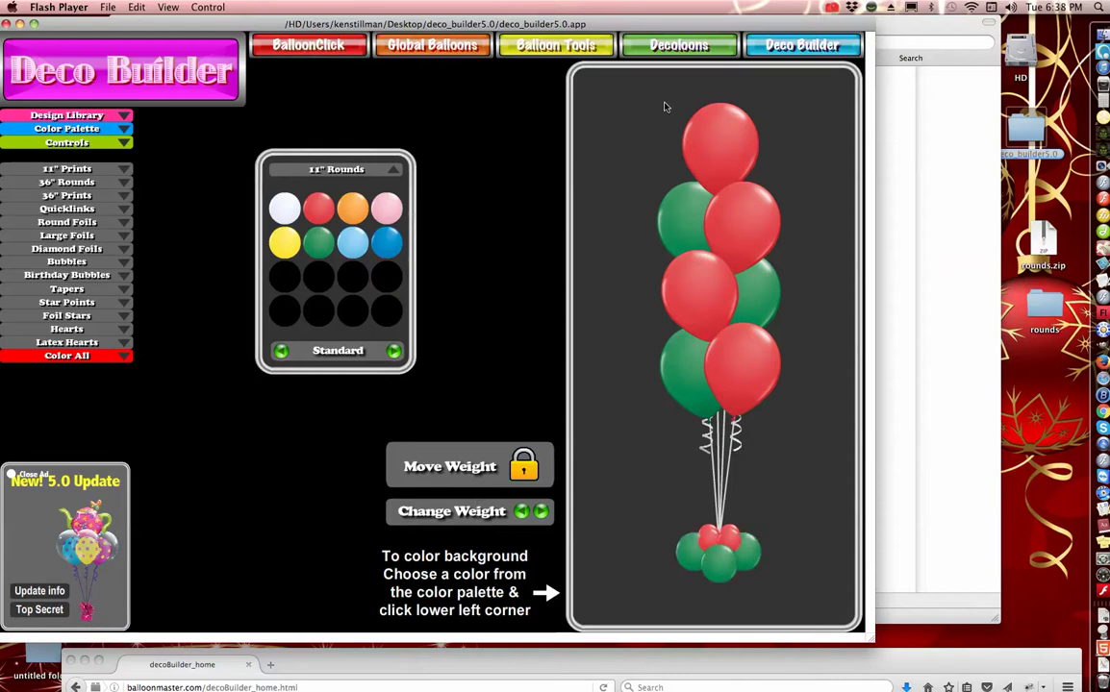
# - Reopen the deco_builder5.0 folder and navigate to palettes › latex › rounds
pyautogui.click(897, 35)
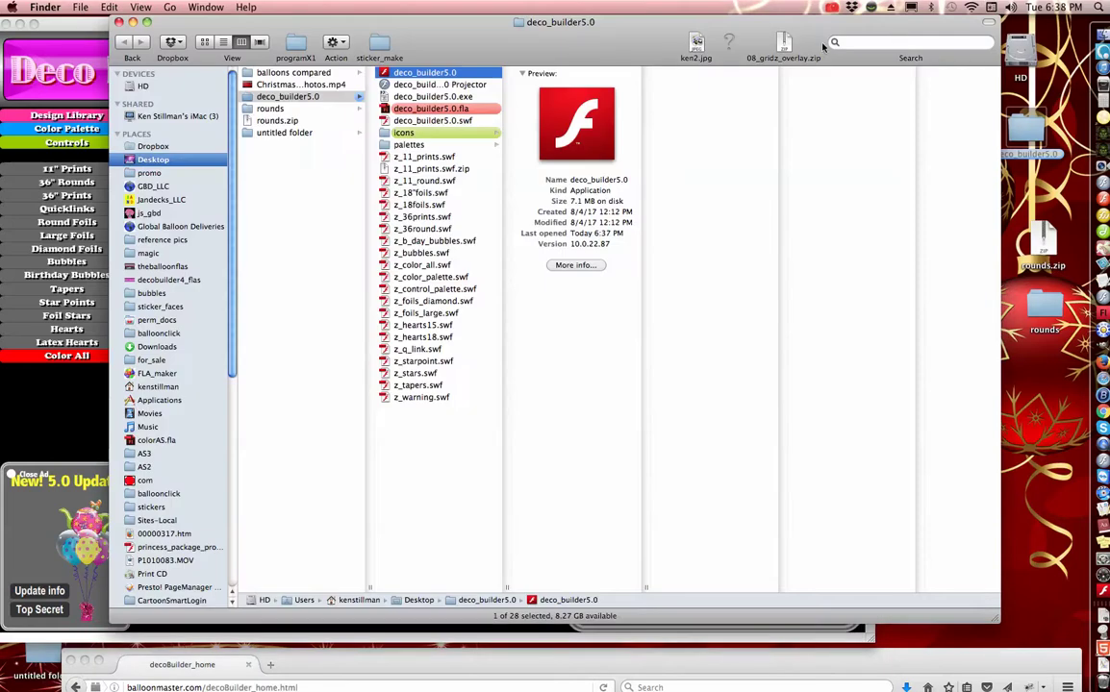
pyautogui.moveTo(434, 47); pyautogui.dragTo(458, 47)
pyautogui.click(144, 21)
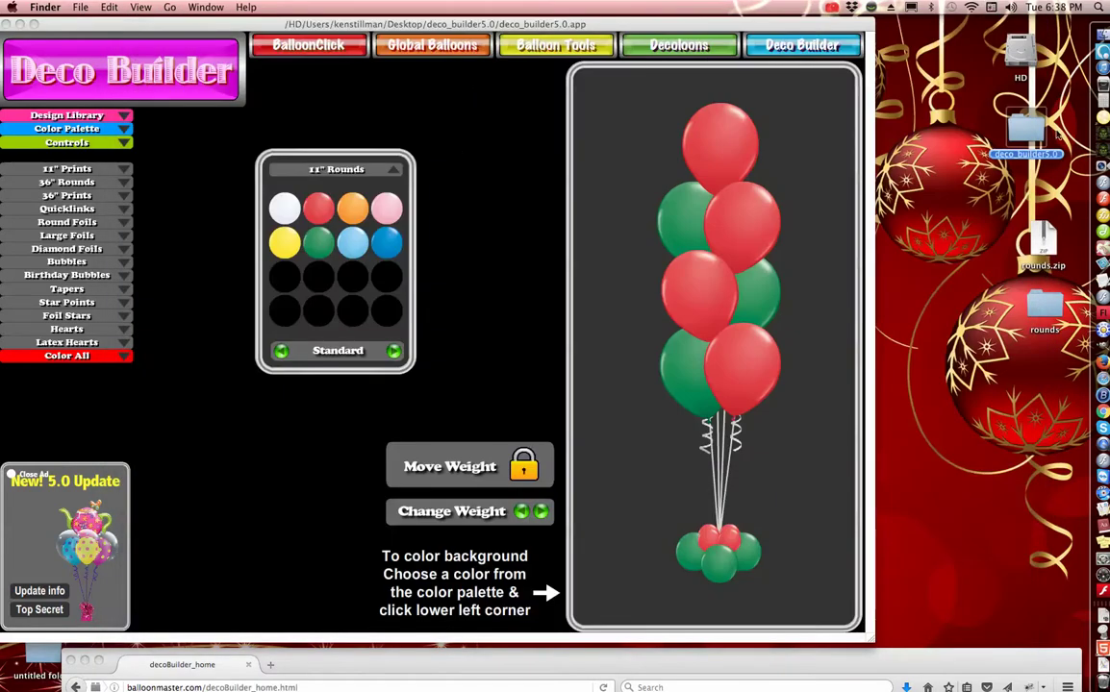
pyautogui.doubleClick(1035, 133)
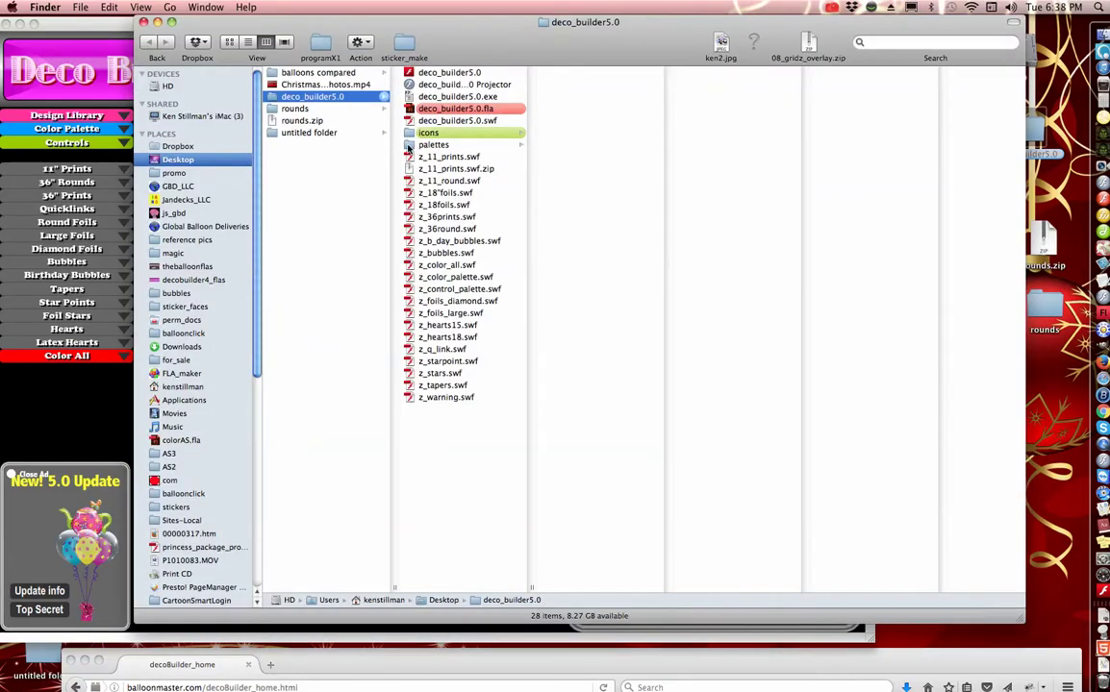
pyautogui.click(423, 144)
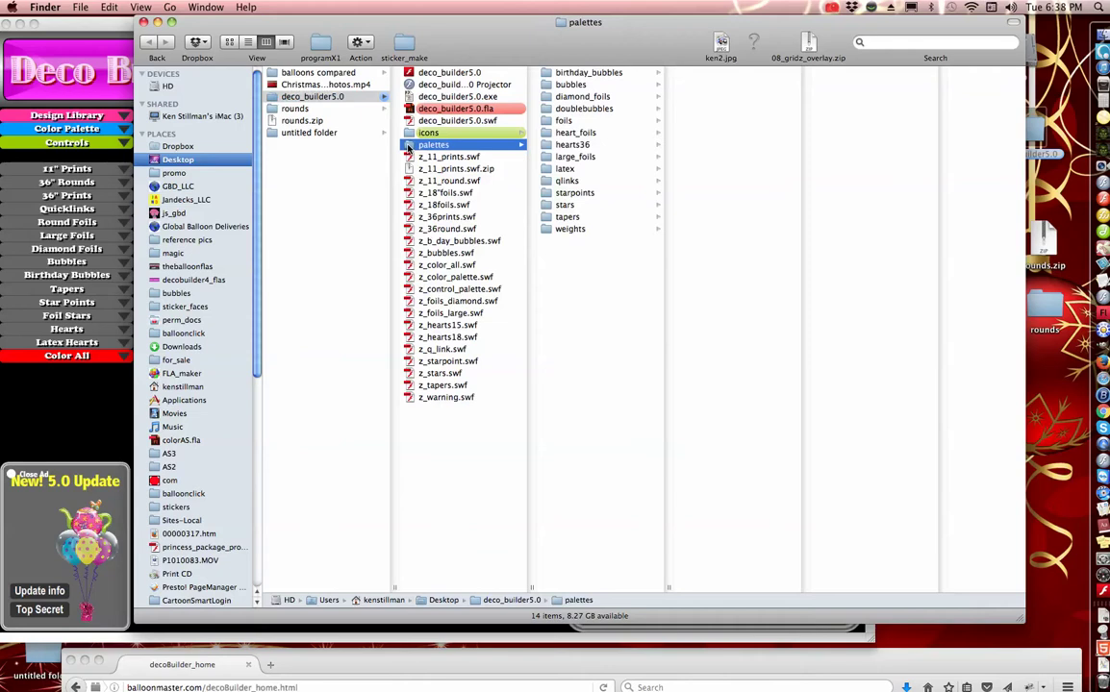
pyautogui.click(563, 169)
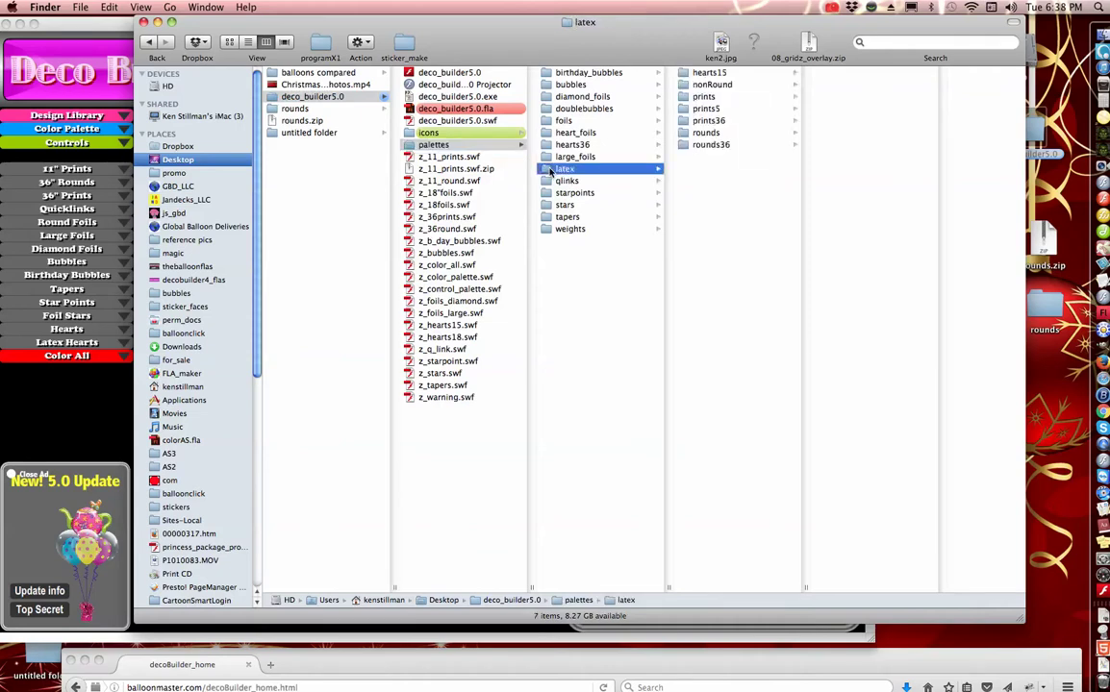
pyautogui.click(705, 135)
# - Rename the latex rounds folder to rounds_old through its Get Info window
pyautogui.rightClick(705, 136)
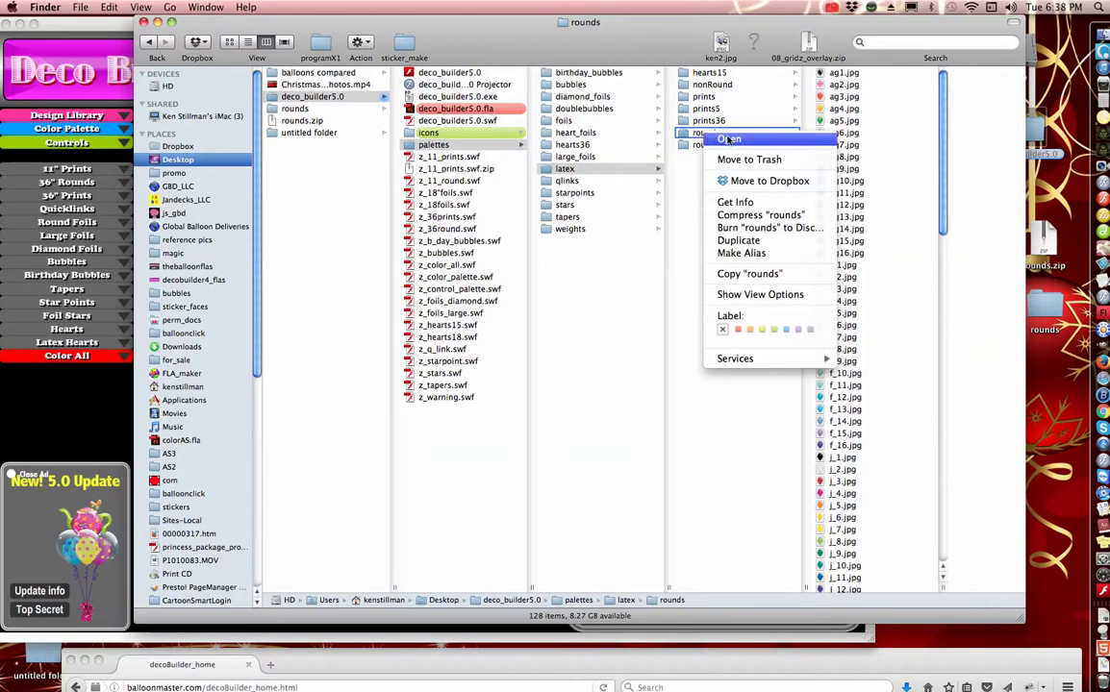
pyautogui.click(742, 202)
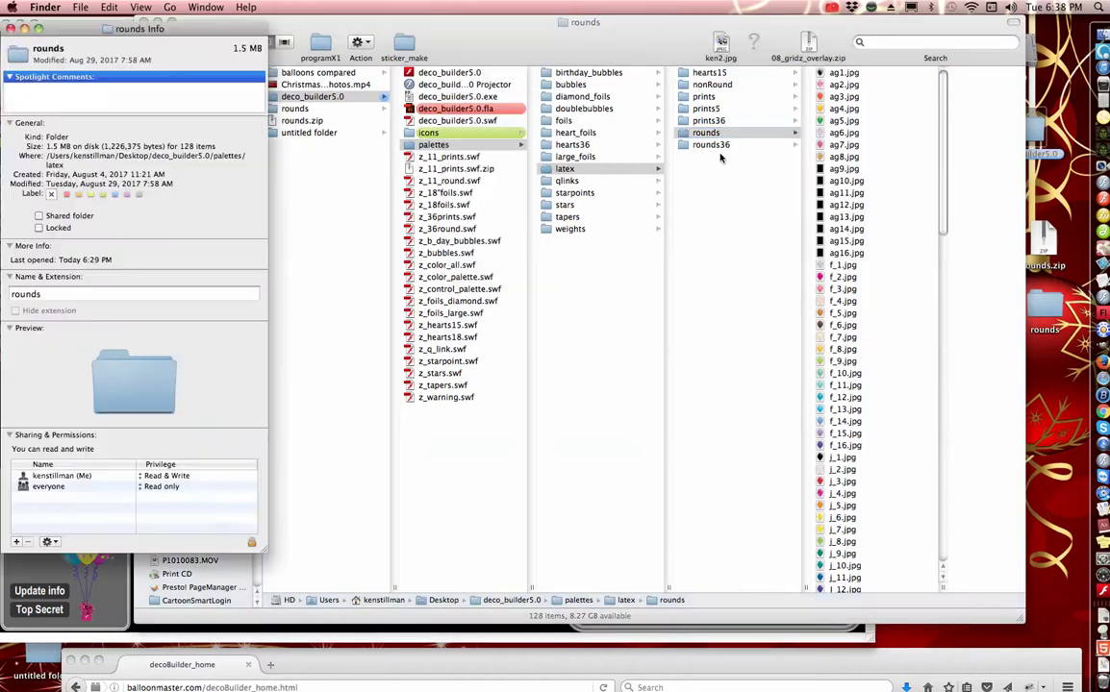
pyautogui.click(73, 295)
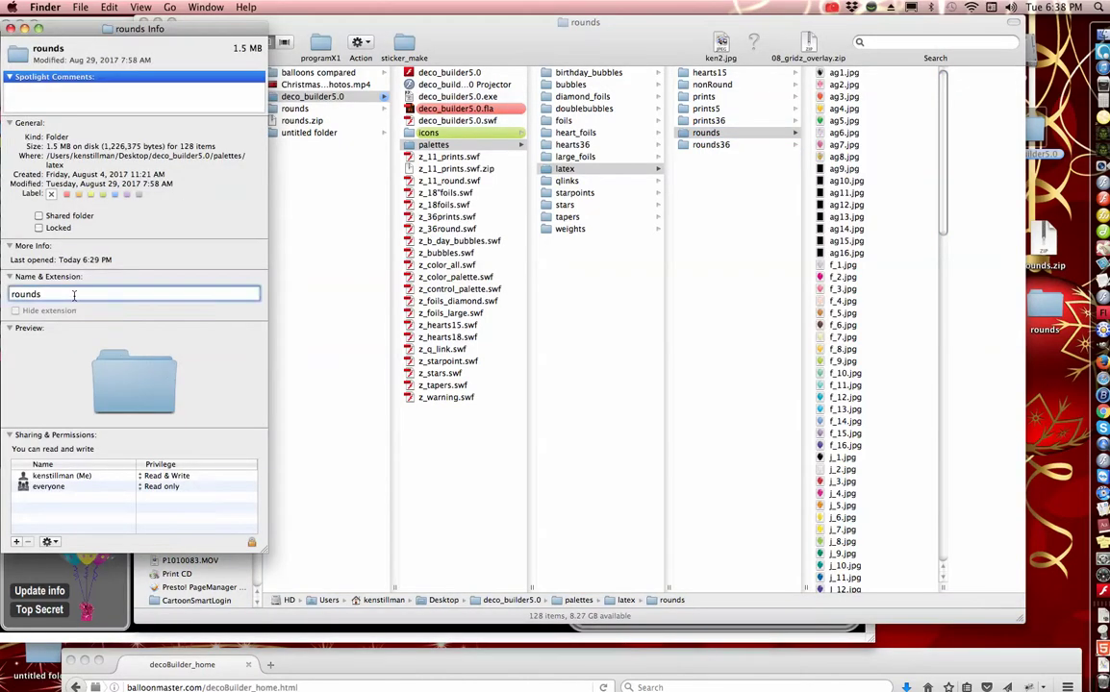
pyautogui.write('_old')
pyautogui.click(10, 30)
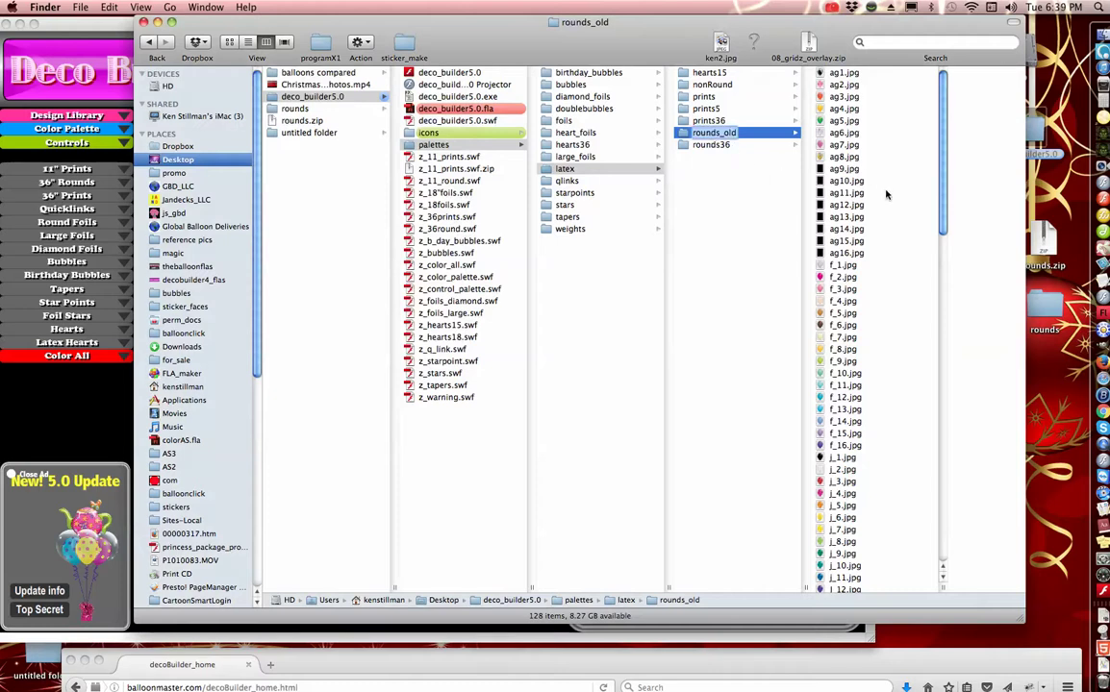
# - Move the unzipped rounds photo folder into the latex palettes folder
pyautogui.moveTo(862, 27); pyautogui.dragTo(816, 28)
pyautogui.moveTo(1054, 309); pyautogui.dragTo(699, 194)
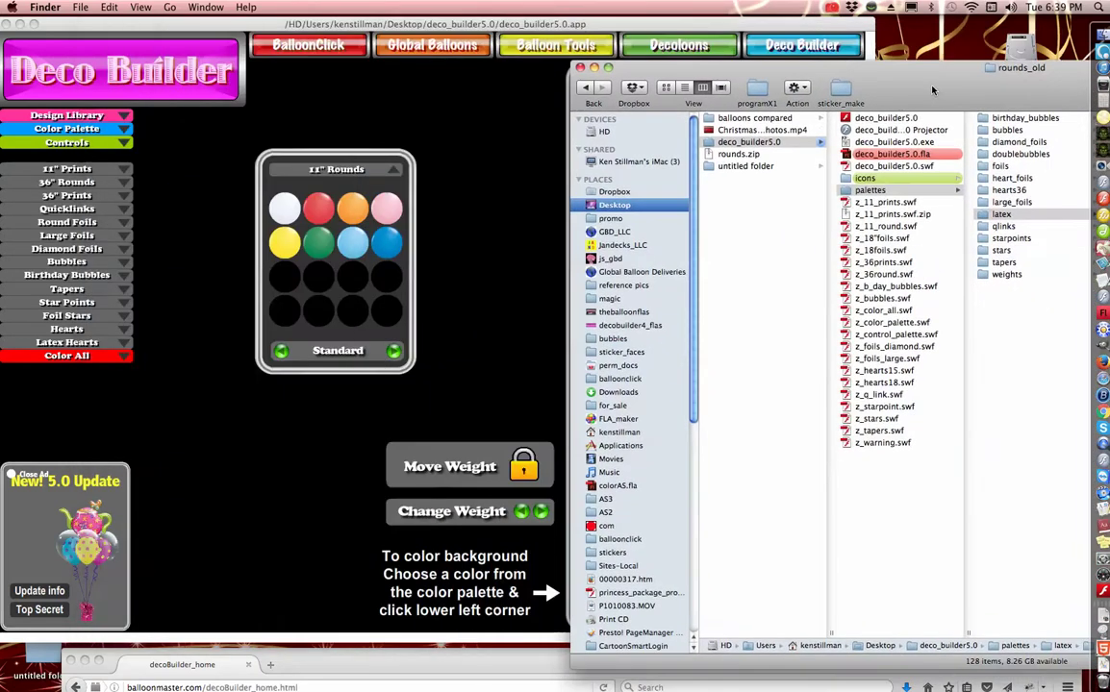
pyautogui.moveTo(932, 90); pyautogui.dragTo(1108, 110)
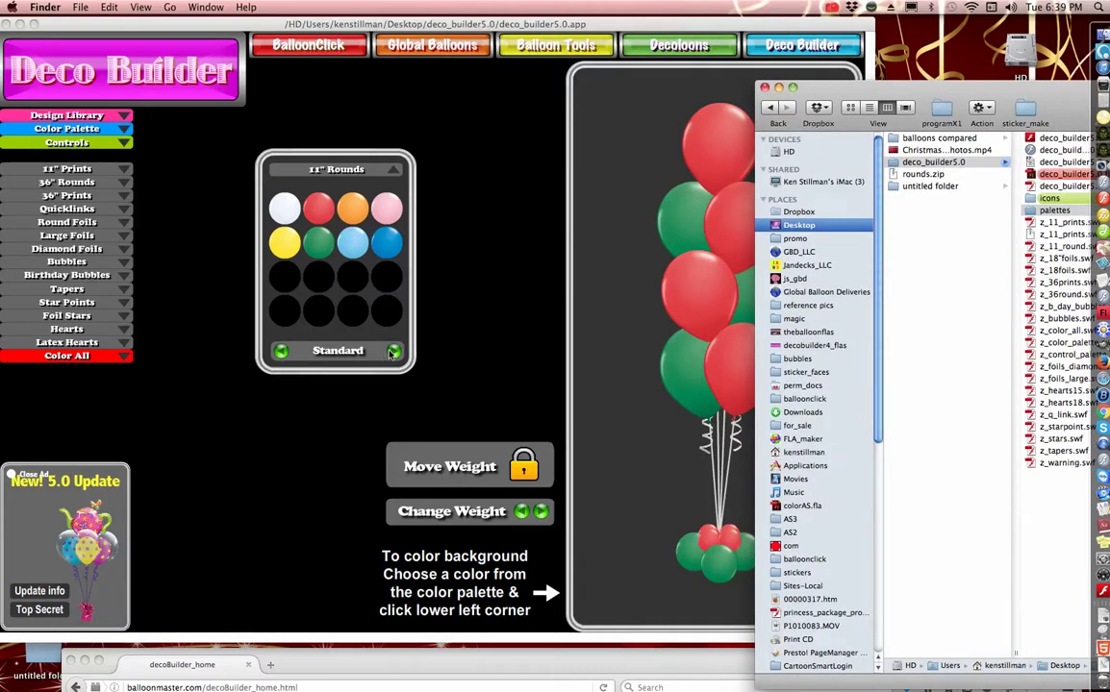
# - Switch the 11" Rounds palette to Jewel and back to Standard
pyautogui.click(393, 352)
pyautogui.click(394, 352)
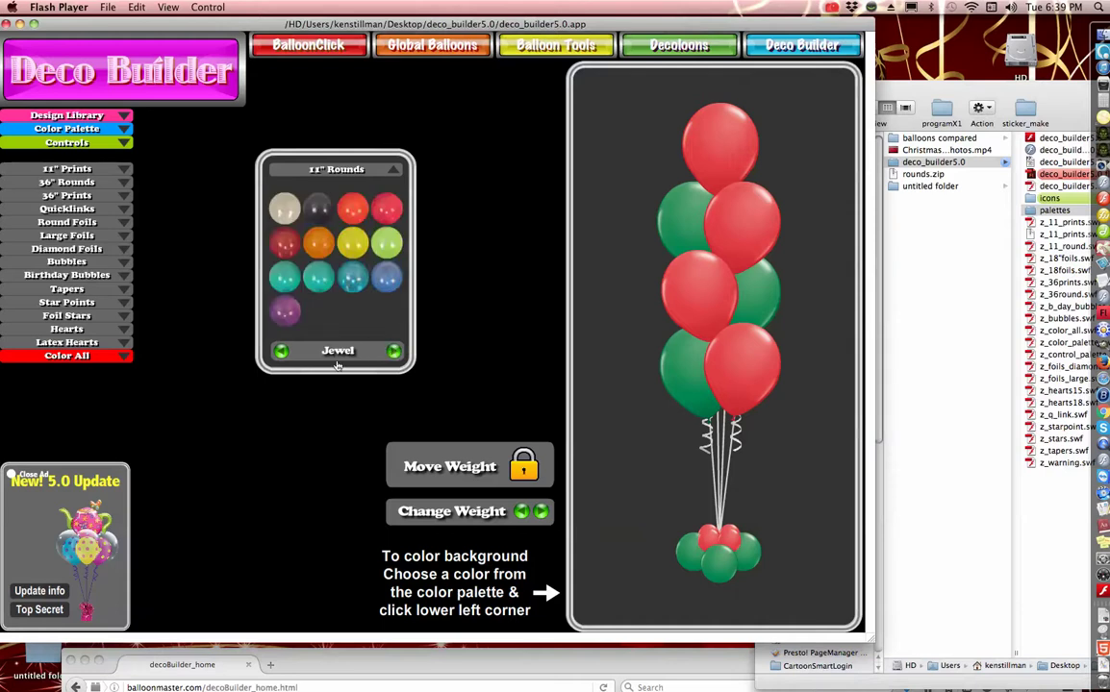
pyautogui.click(280, 353)
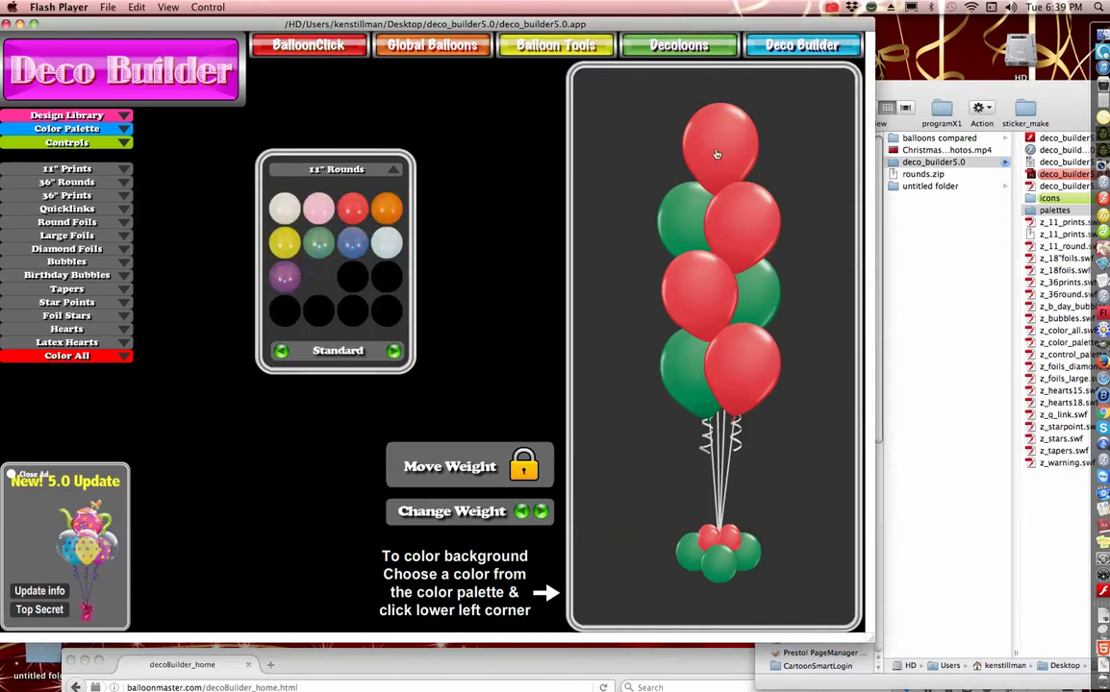
# - Recolour the green column balloons and green weight balloons sage green
pyautogui.click(704, 317)
pyautogui.click(704, 317)
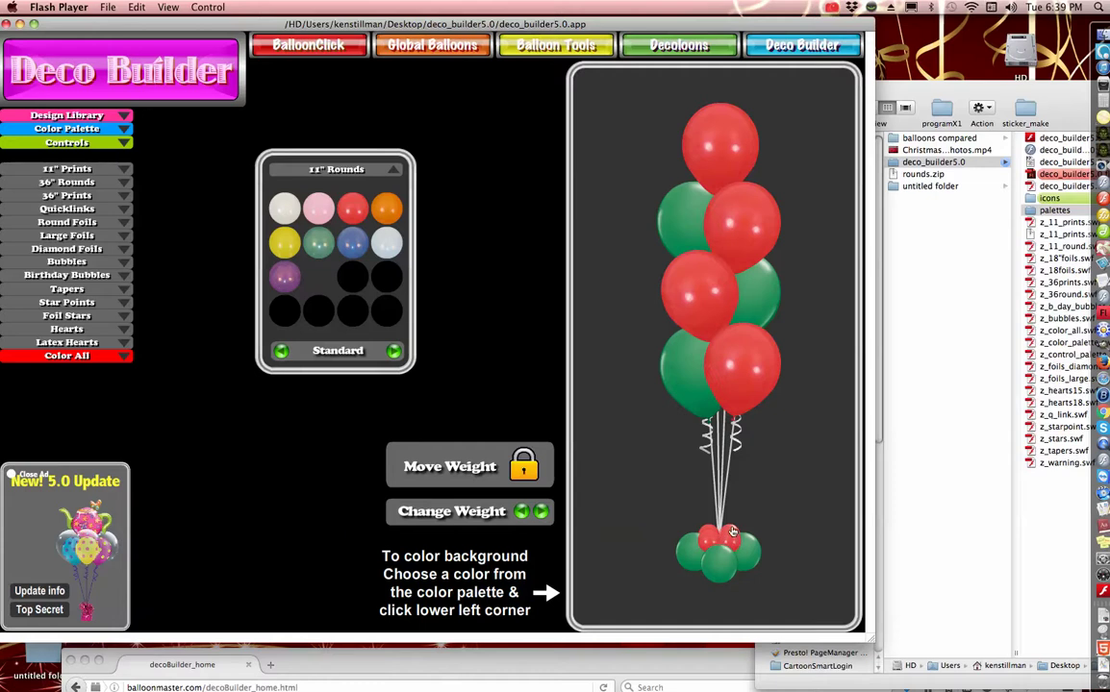
pyautogui.click(699, 241)
pyautogui.click(689, 388)
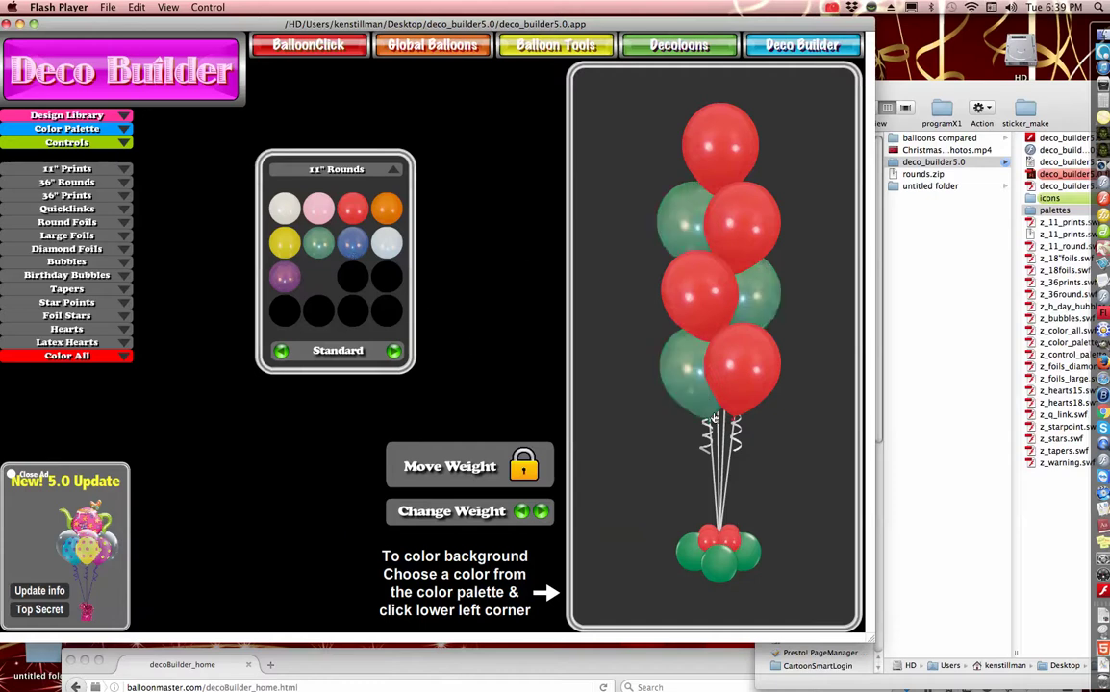
pyautogui.click(693, 559)
pyautogui.click(731, 559)
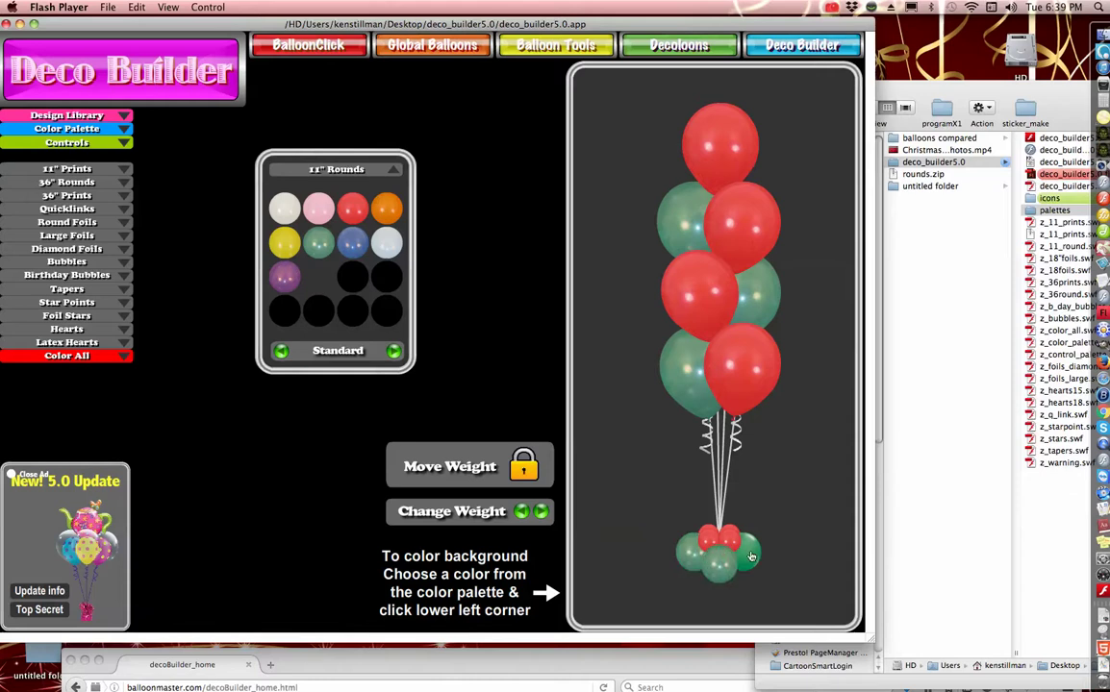
# - Load the white cake-topper bouquet design from page 2 of the Design Library
pyautogui.click(122, 119)
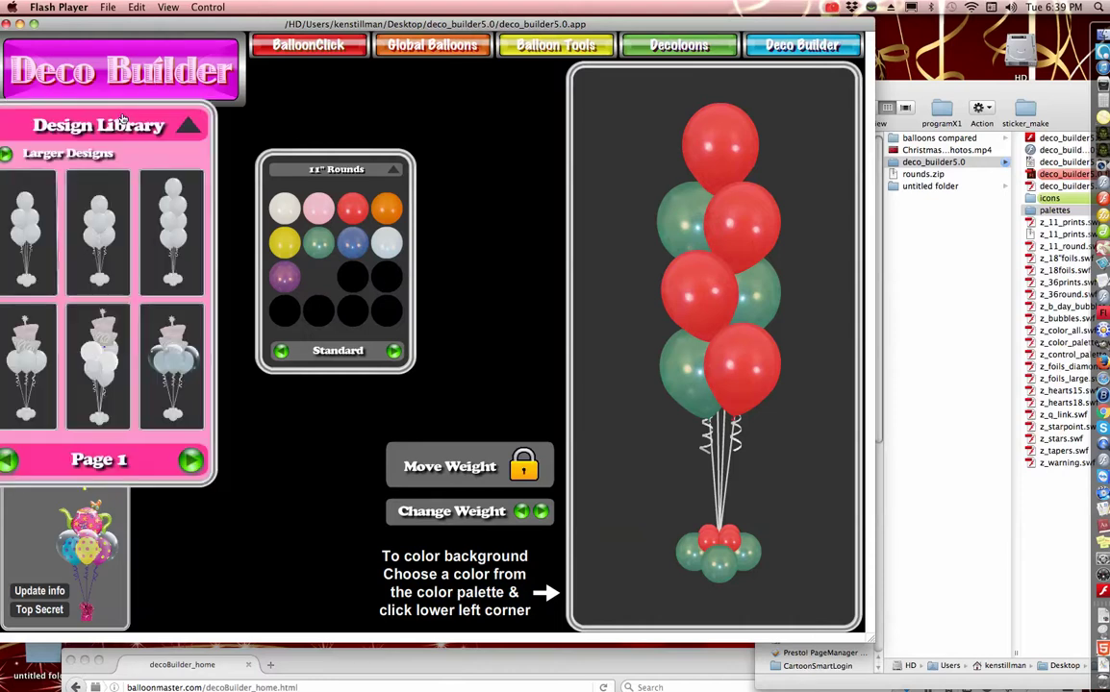
pyautogui.click(193, 462)
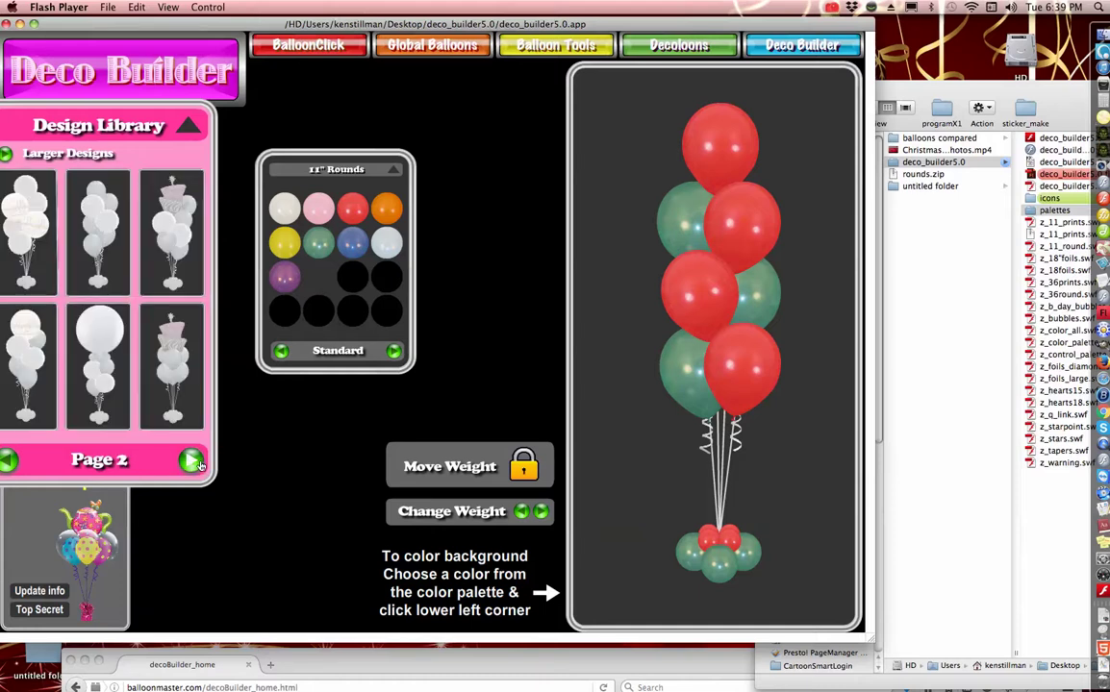
pyautogui.click(173, 372)
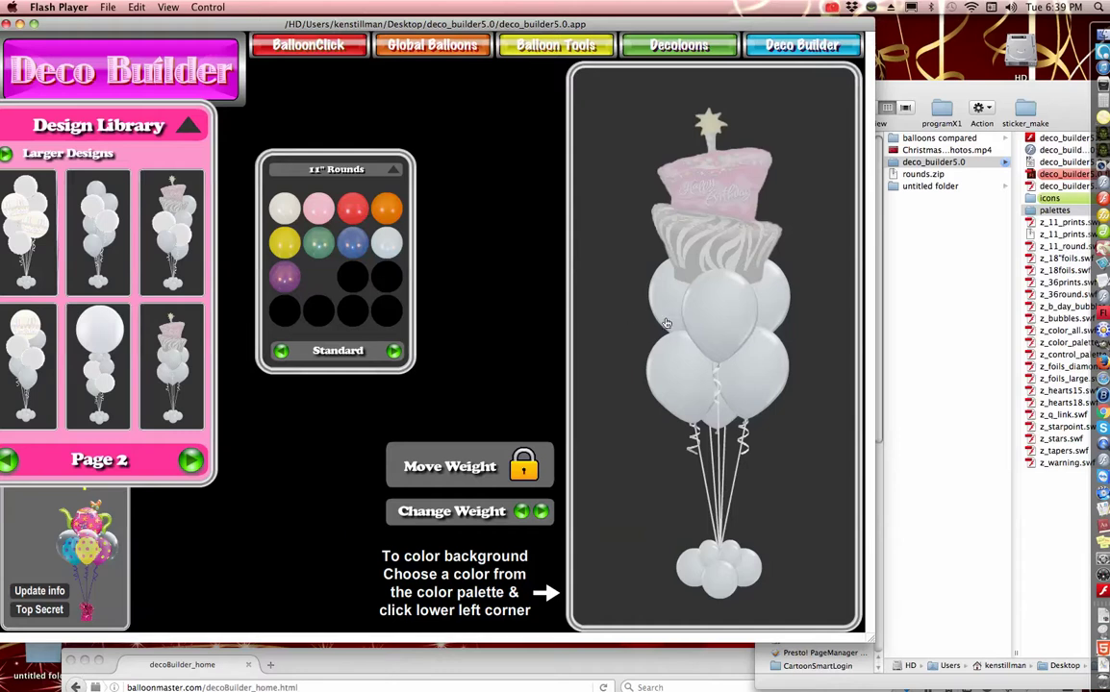
# - Recolour three cake-topper balloons red and two balloons green
pyautogui.click(667, 317)
pyautogui.click(719, 308)
pyautogui.click(746, 390)
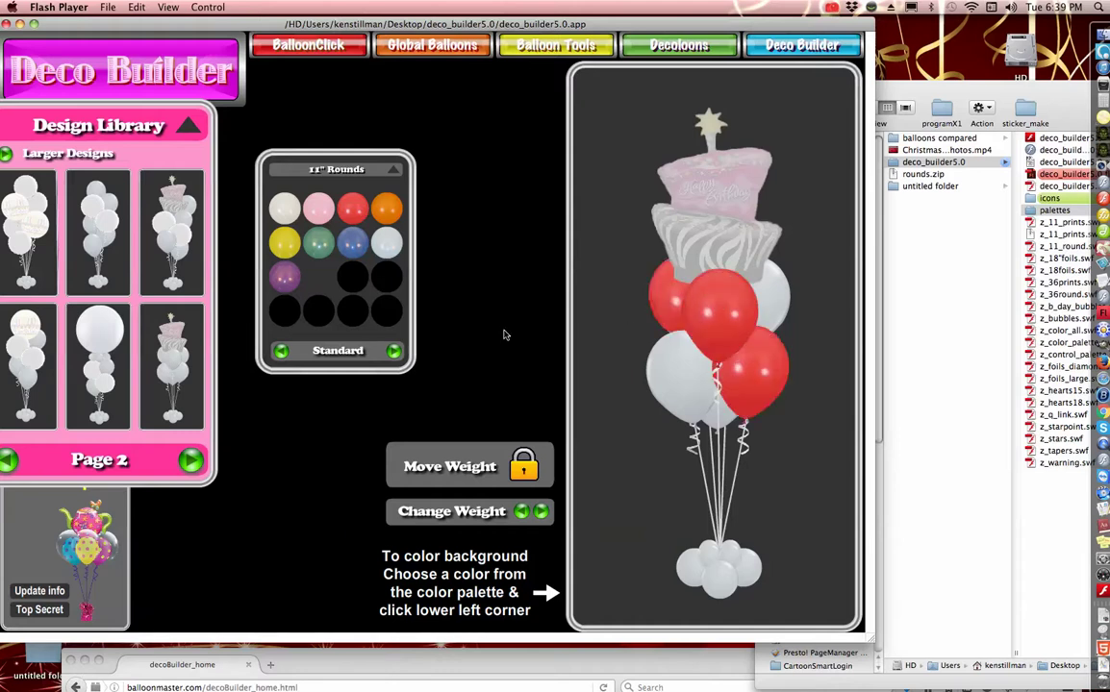
pyautogui.click(333, 244)
pyautogui.click(770, 298)
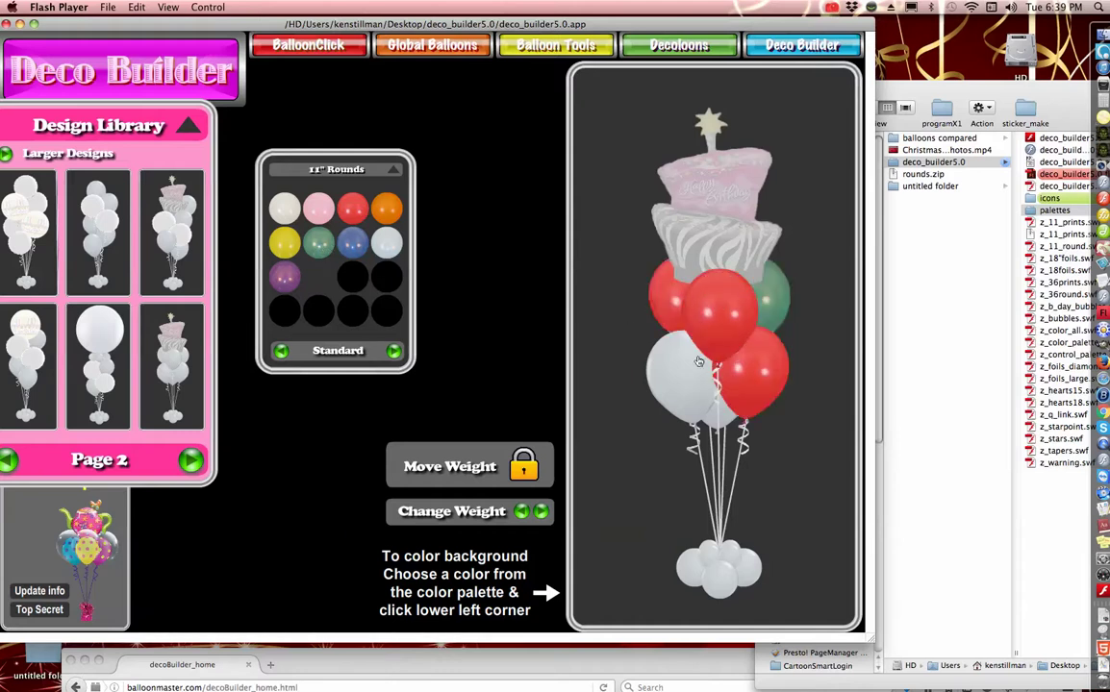
pyautogui.click(690, 371)
pyautogui.moveTo(187, 29); pyautogui.dragTo(316, 43)
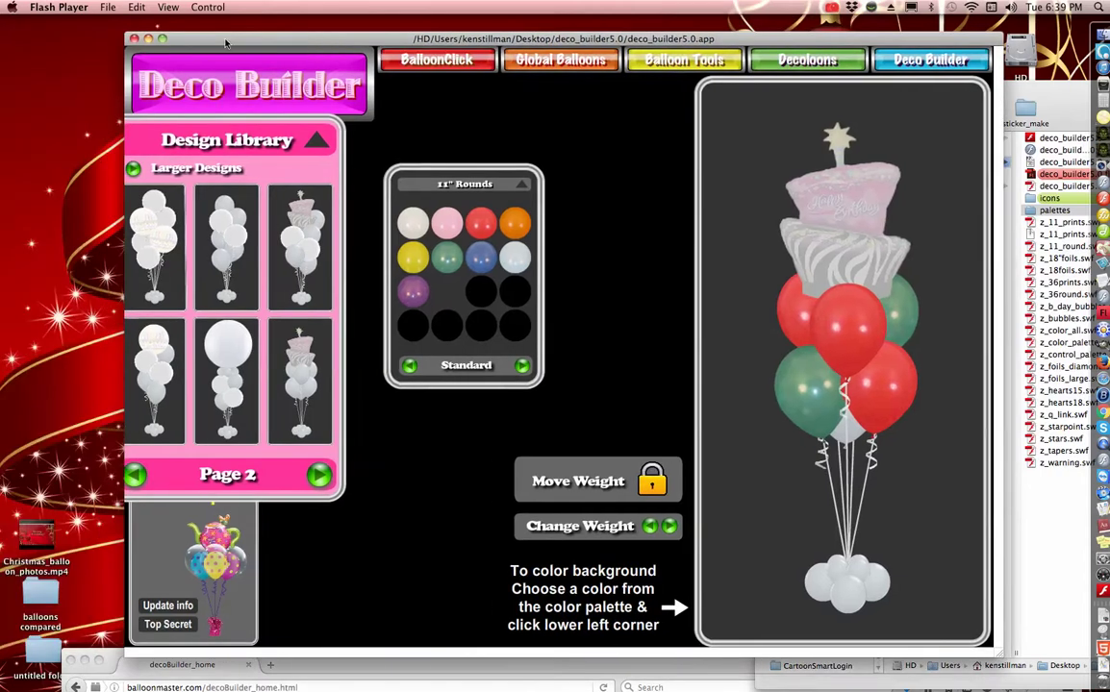
# - Close Deco Builder and view the new latex rounds folder in Cover Flow
pyautogui.click(134, 39)
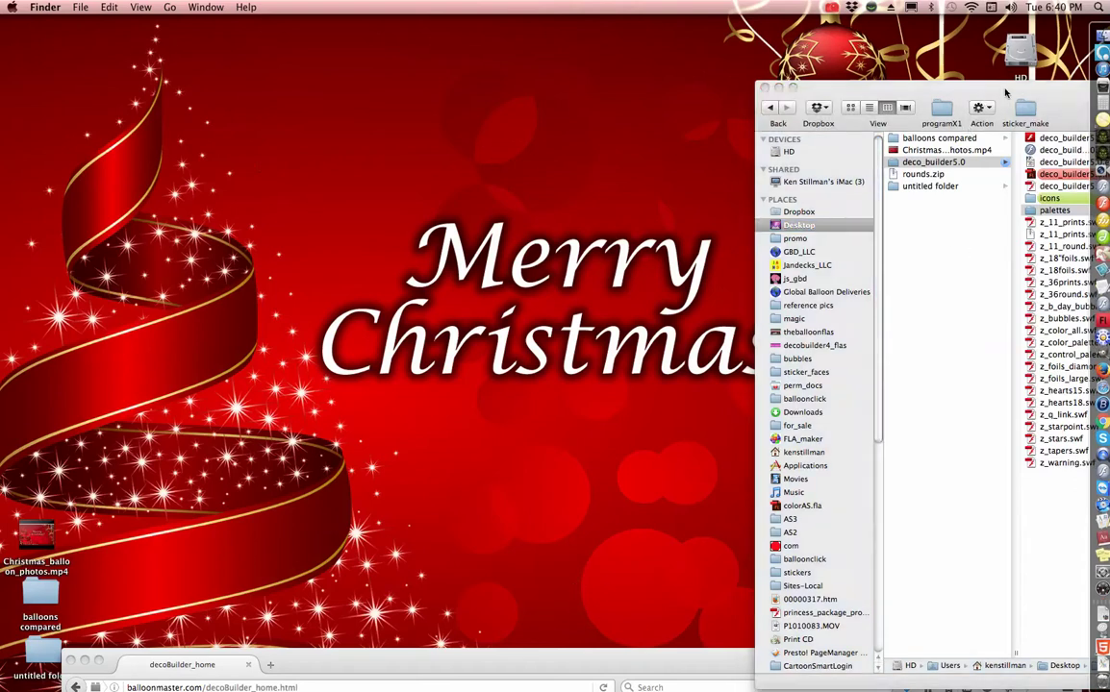
pyautogui.moveTo(1004, 93); pyautogui.dragTo(388, 39)
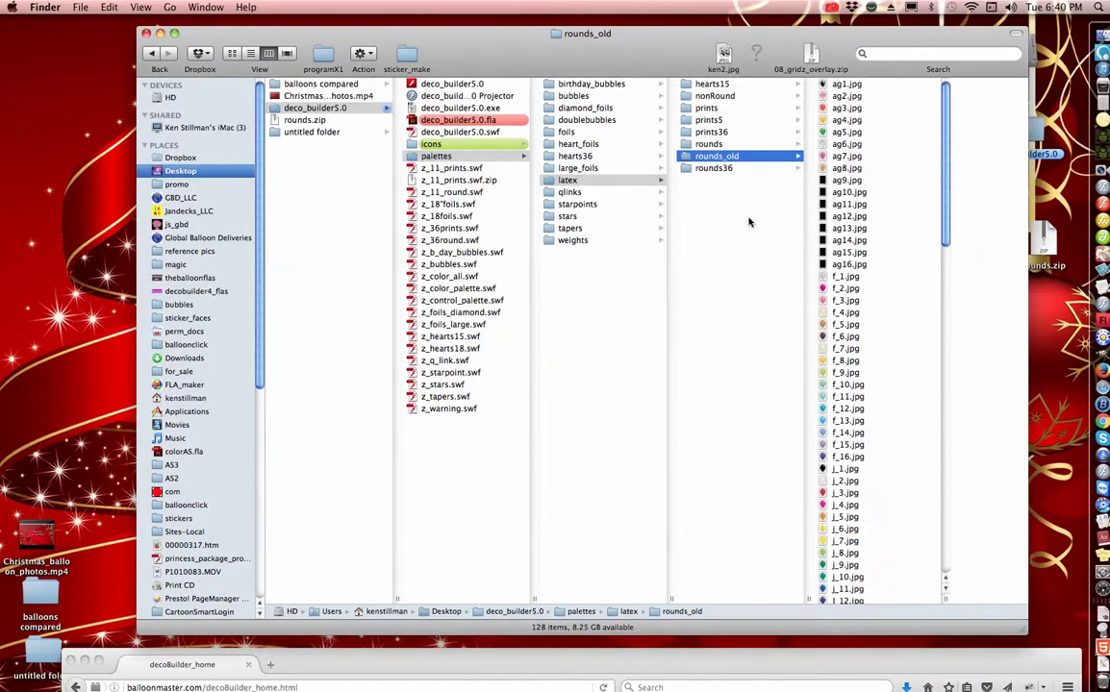
pyautogui.click(690, 145)
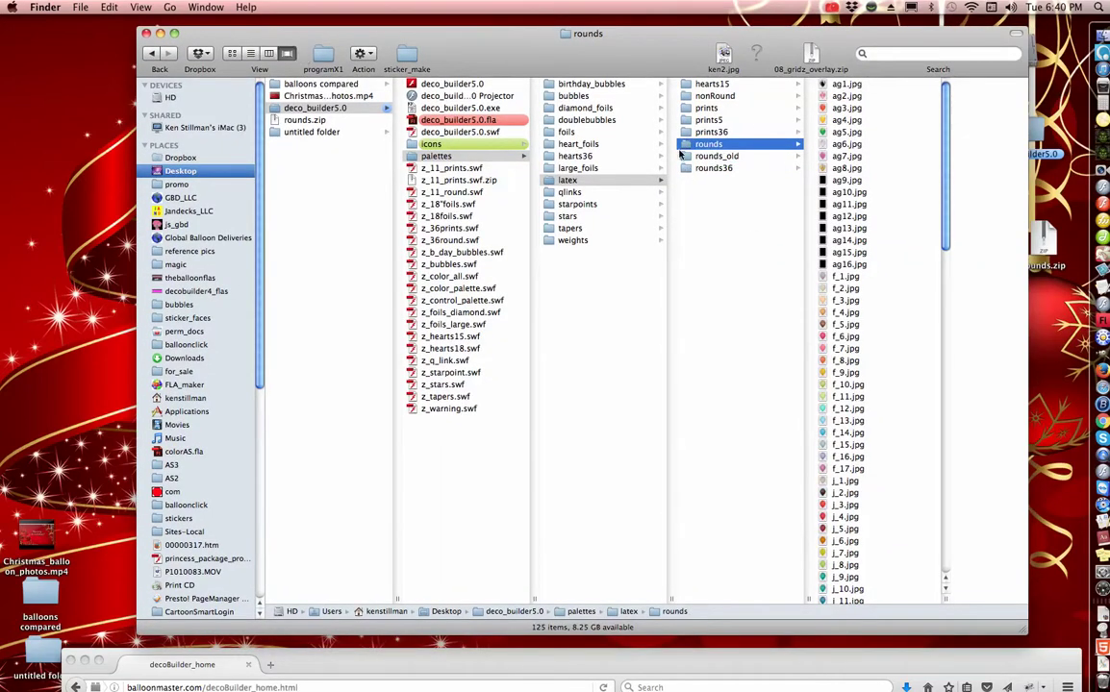
pyautogui.click(286, 53)
# - Browse the 125 balloon photos in Cover Flow, then close the Finder window
pyautogui.hscroll(5, 696, 304)
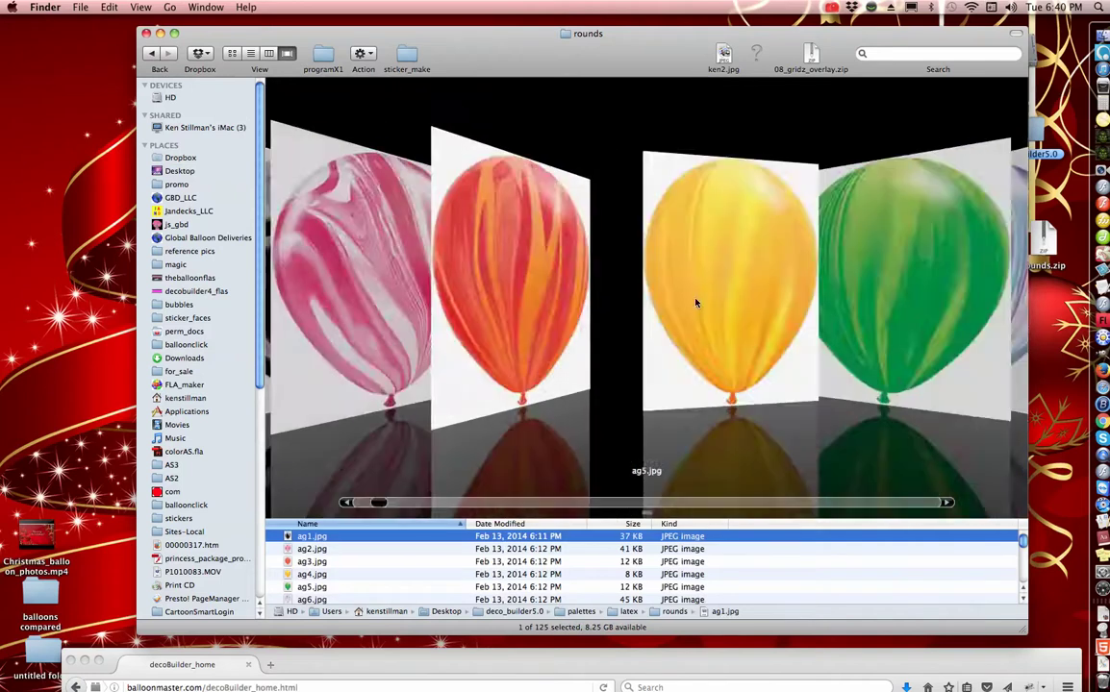
pyautogui.hscroll(7, 696, 304)
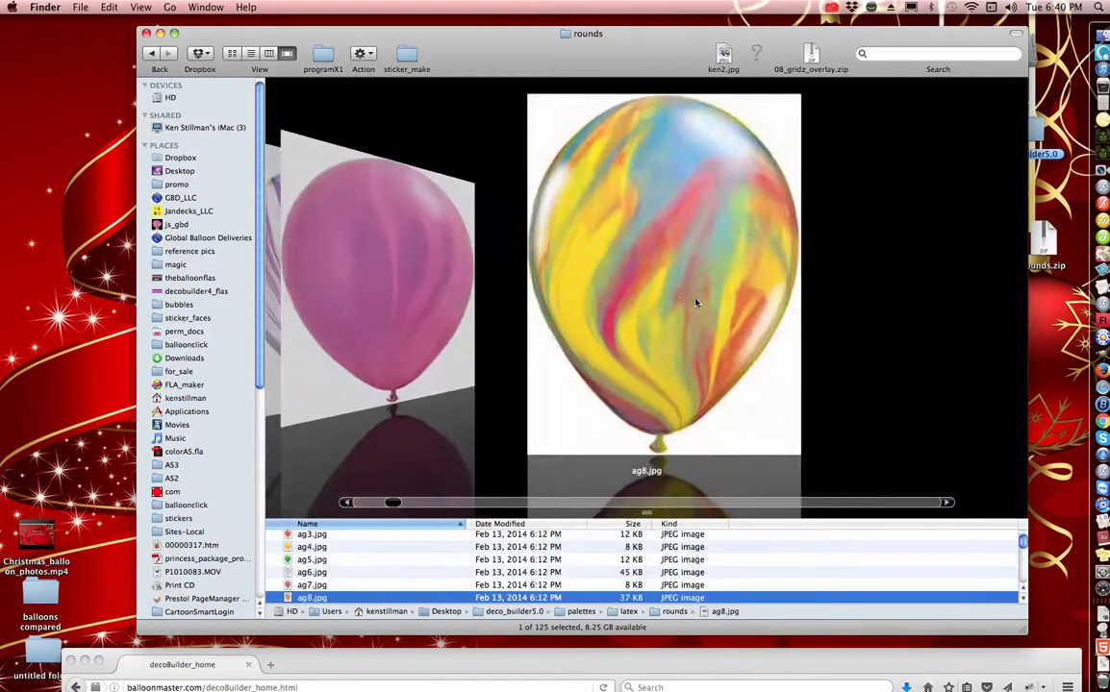
pyautogui.hscroll(6, 696, 304)
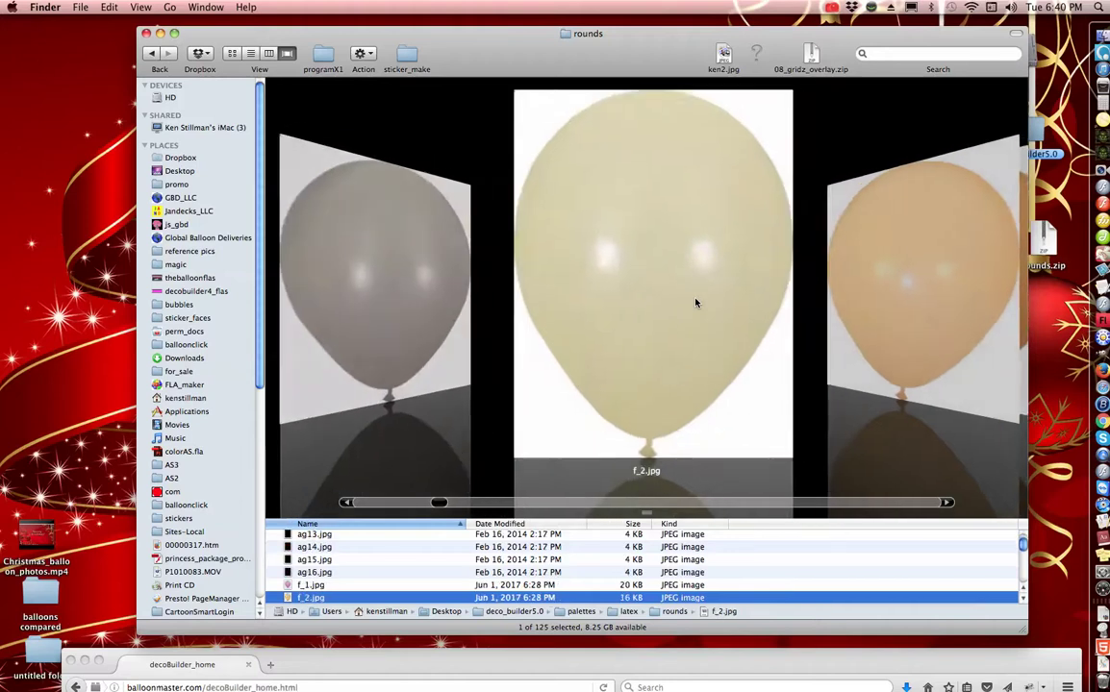
pyautogui.hscroll(8, 697, 304)
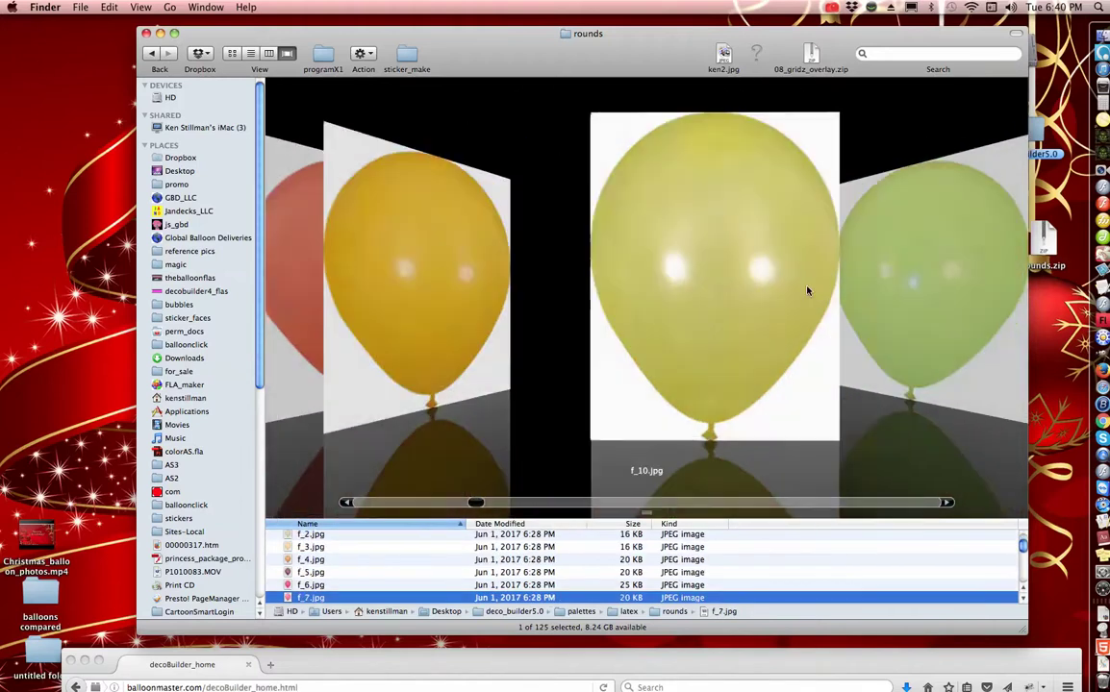
pyautogui.hscroll(6, 808, 291)
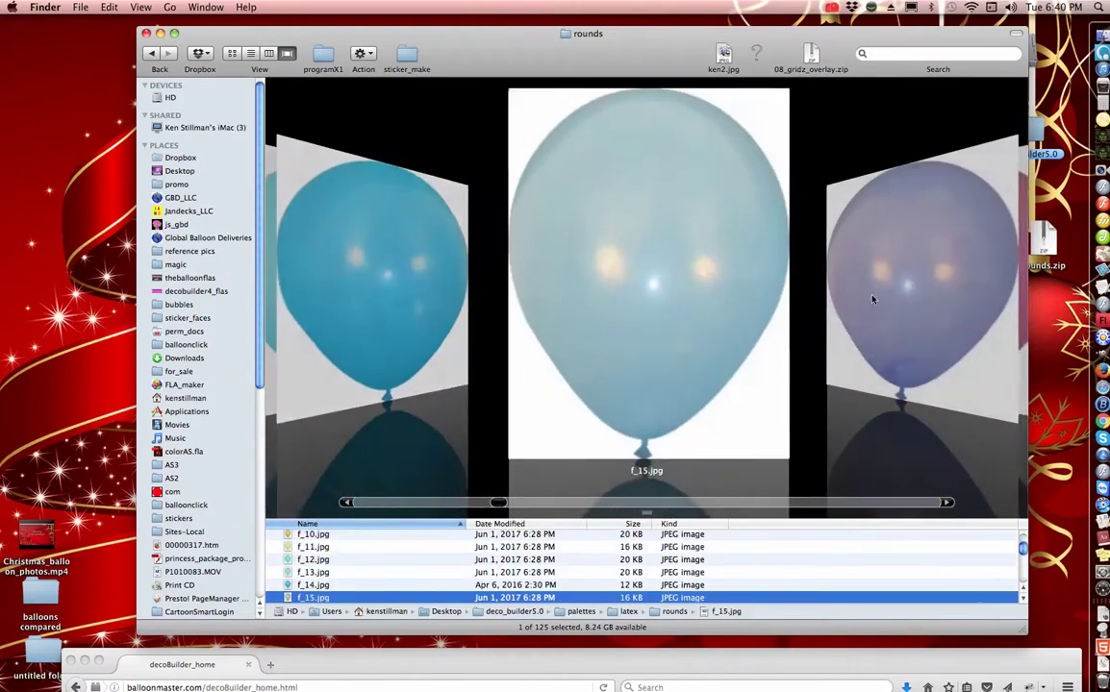
pyautogui.hscroll(5, 872, 299)
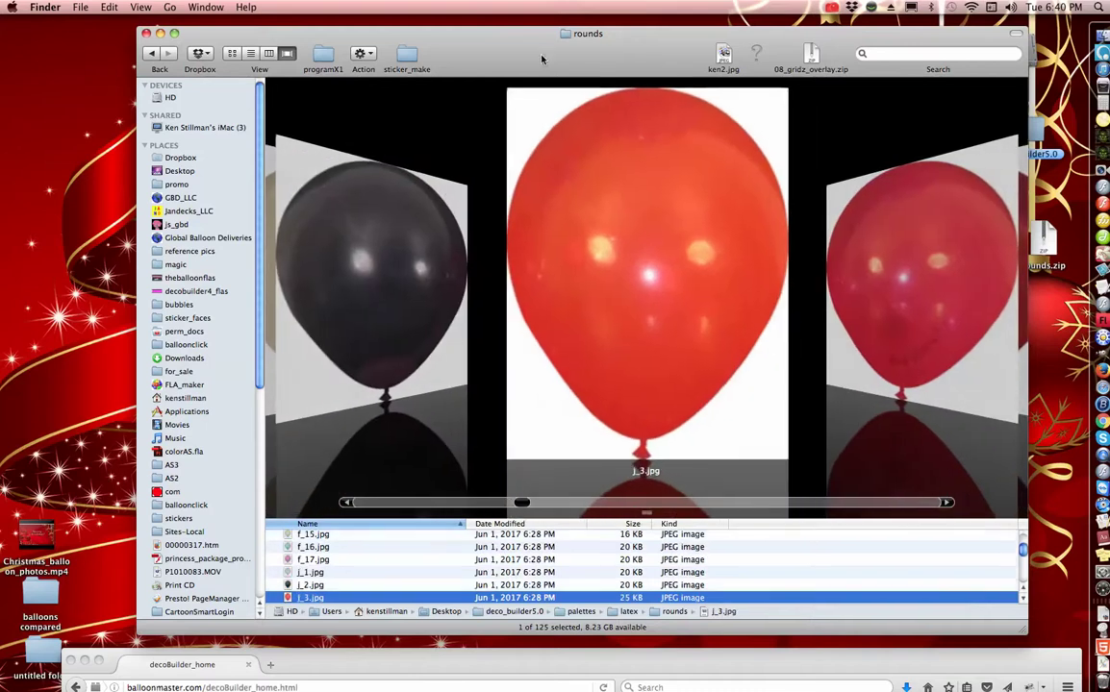
pyautogui.hscroll(2, 689, 183)
pyautogui.hscroll(-3, 689, 183)
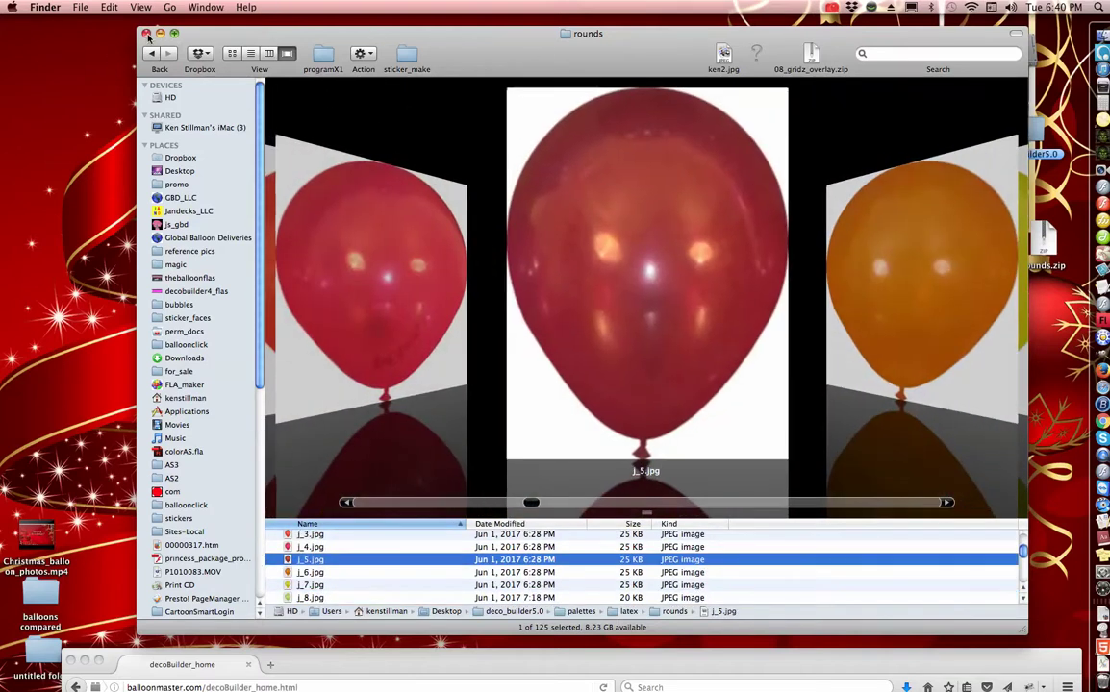
pyautogui.click(146, 35)
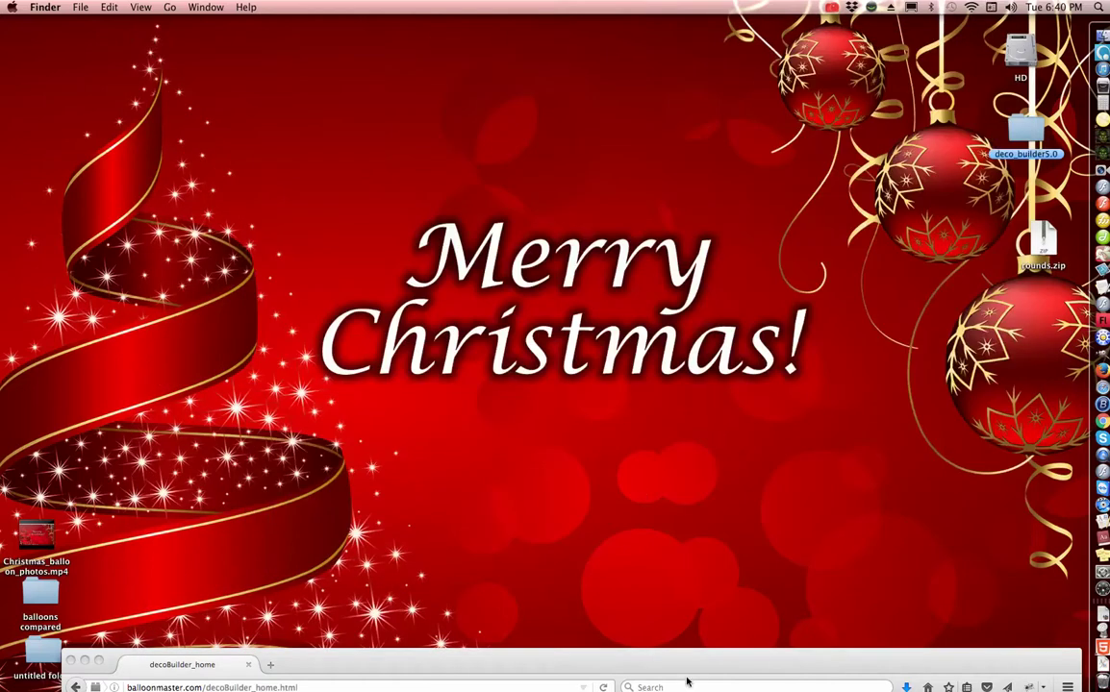
# - Bring the Firefox window showing the Deco Builder page back to the top of the screen
pyautogui.moveTo(693, 666); pyautogui.dragTo(660, 41)
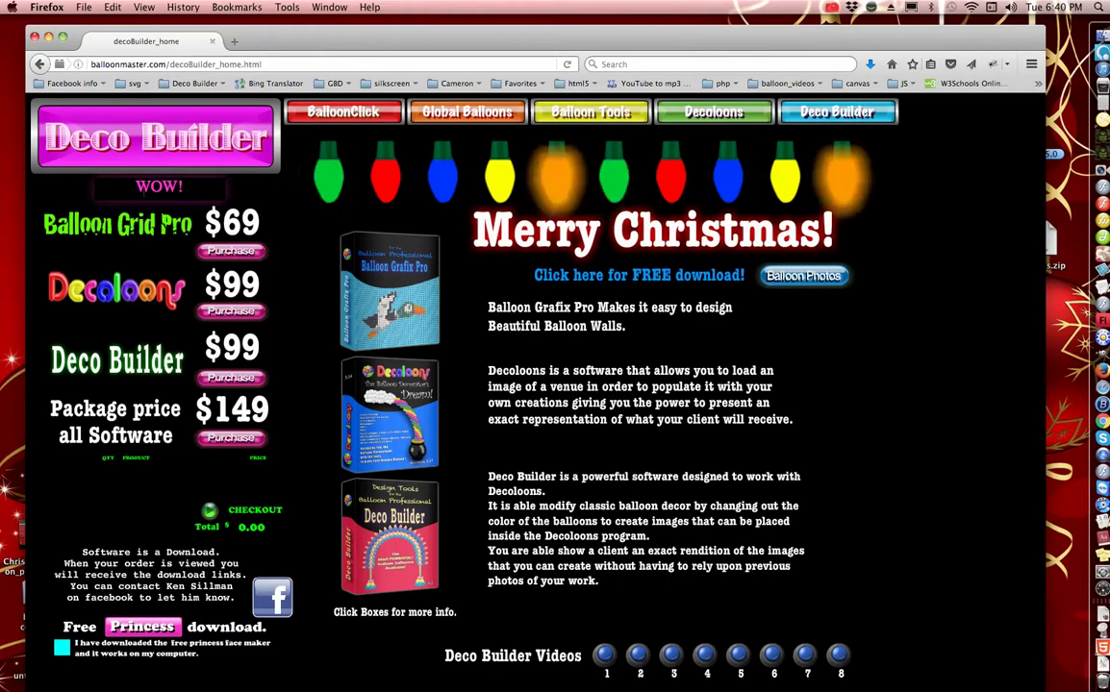
pyautogui.moveTo(390, 41); pyautogui.dragTo(389, 30)
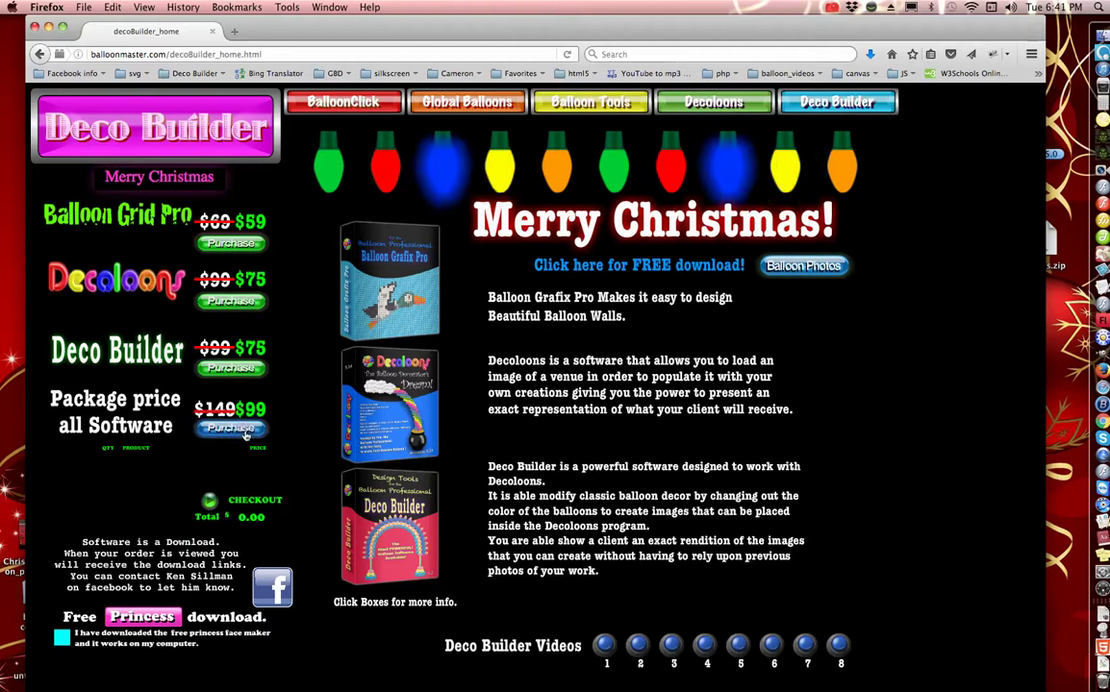
# - Add the $99.00 Christmas Special all-software package to the cart and check out via PayPal
pyautogui.click(245, 432)
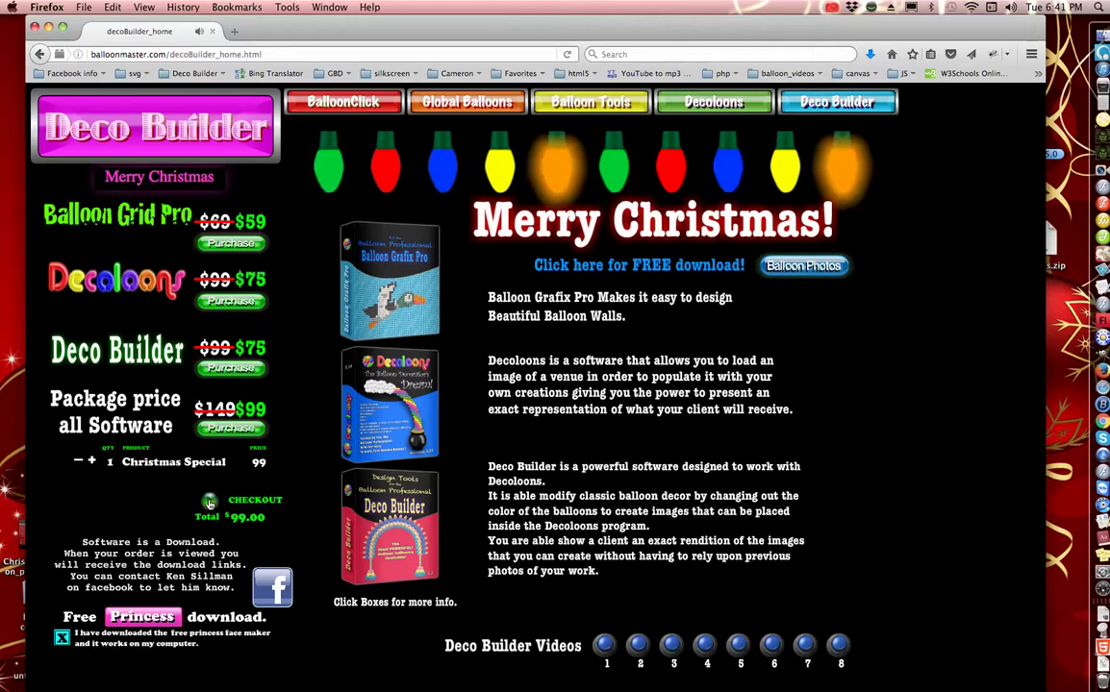
pyautogui.click(208, 503)
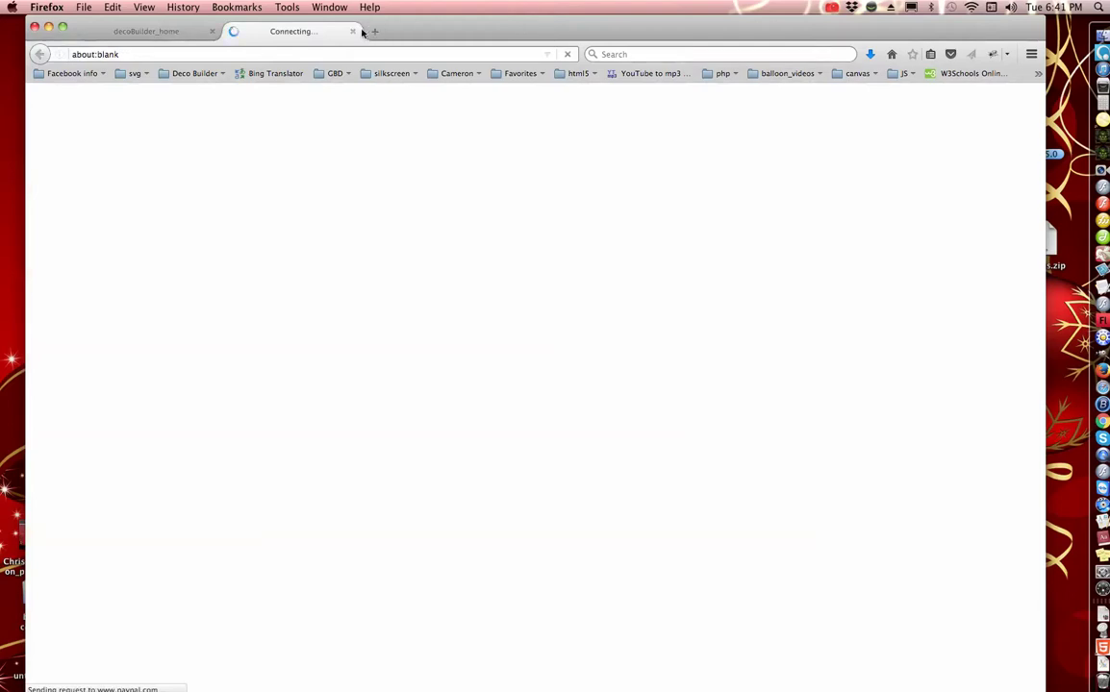
# - Close the PayPal checkout tab, then the Facebook tab that appeared after it
pyautogui.click(352, 32)
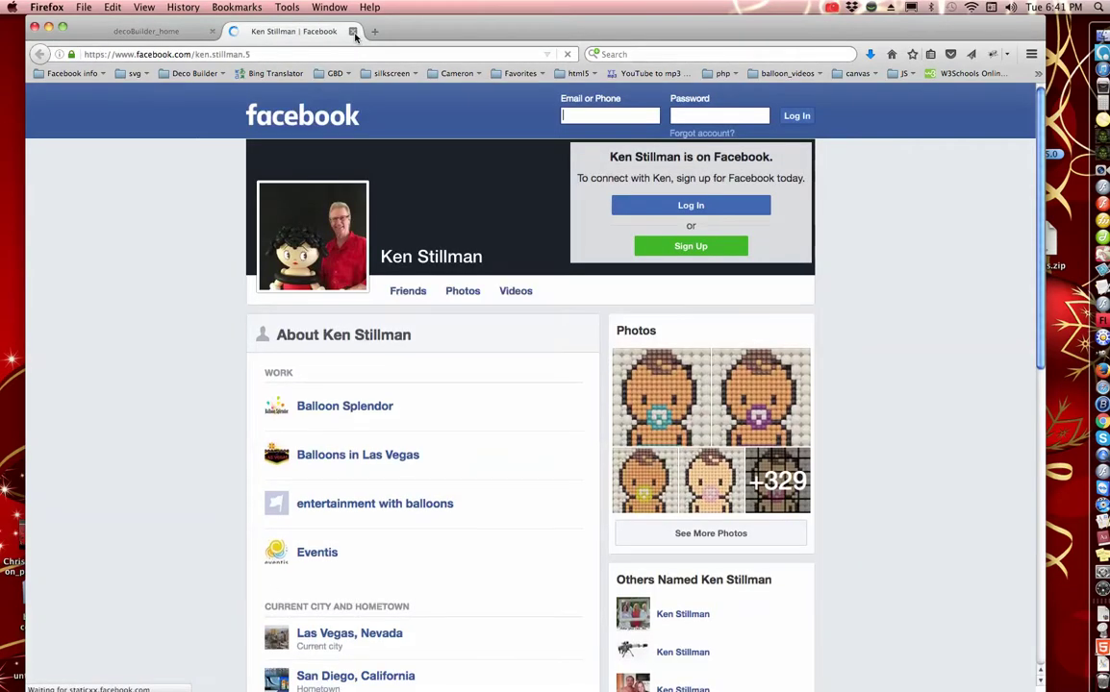
pyautogui.click(352, 30)
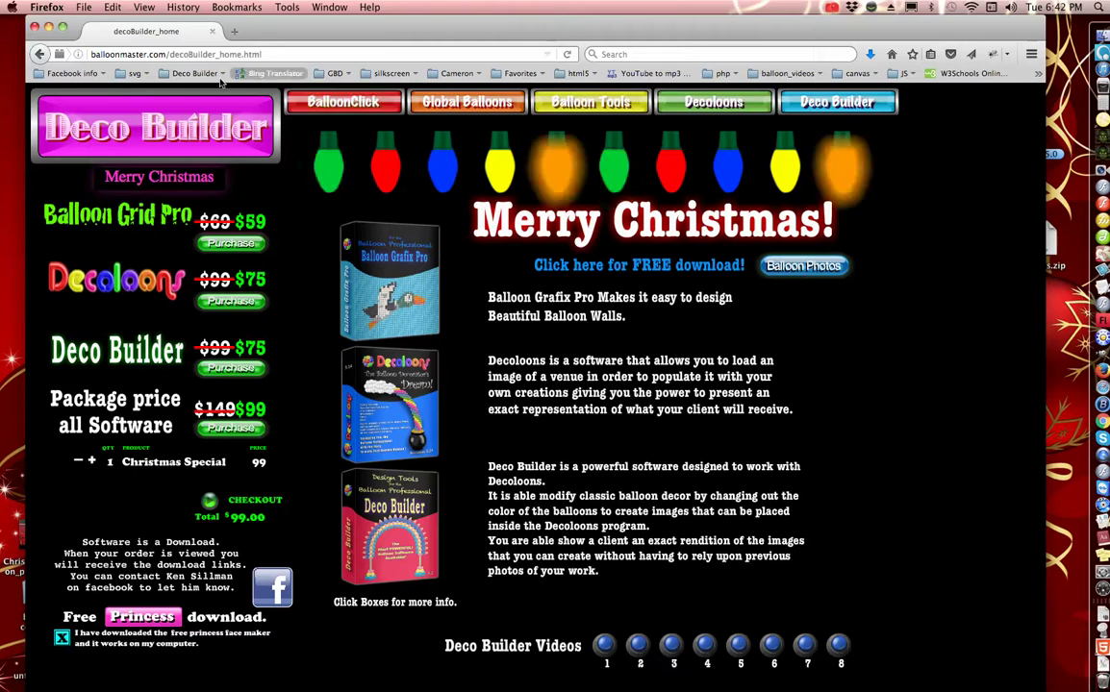
# - Close the Firefox window and bring up the screen recorder's menu-bar menu
pyautogui.click(35, 28)
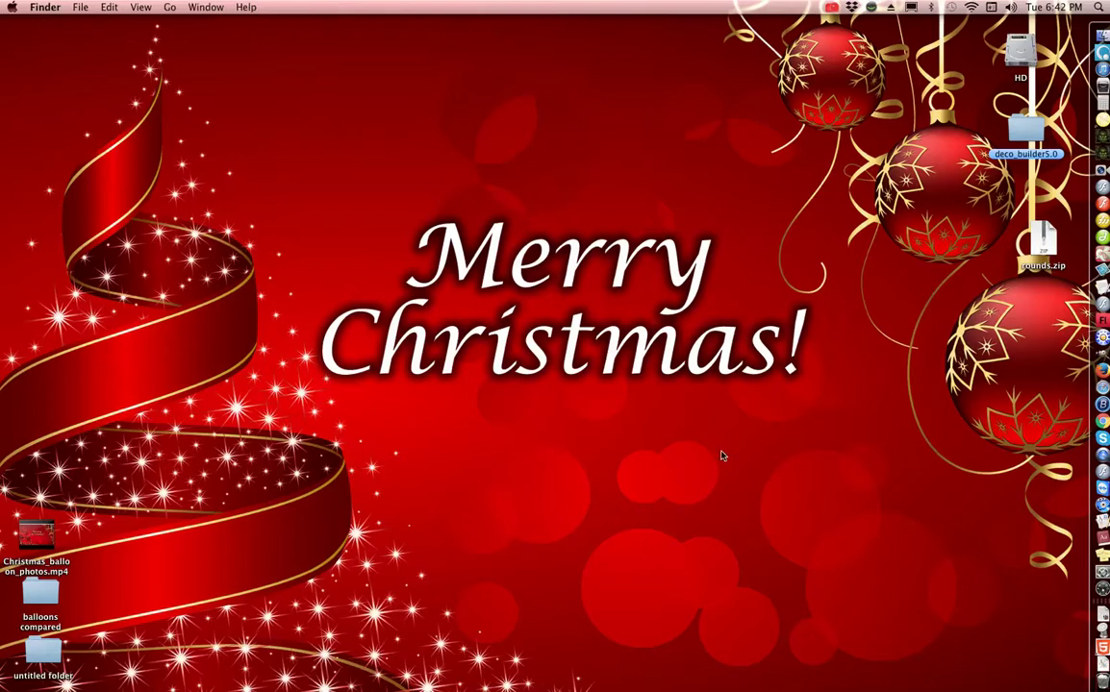
pyautogui.click(833, 8)
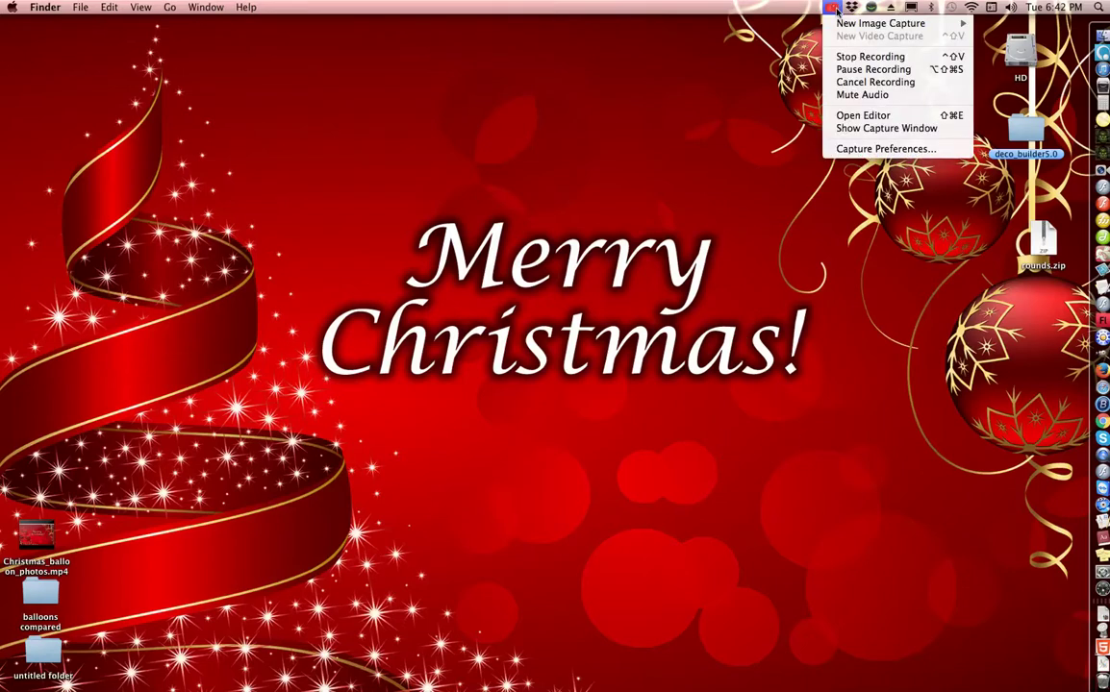